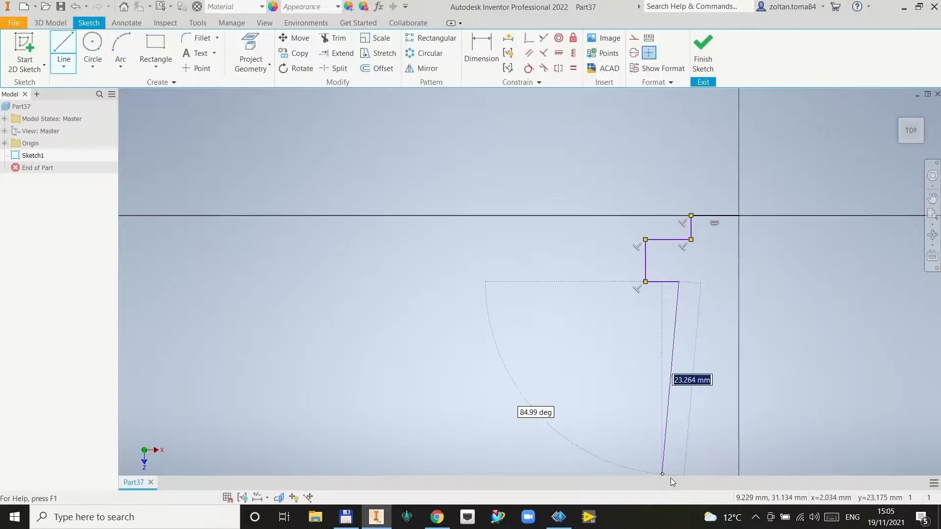
- Sketch the remaining stepped outline of the tool's half profile, ending with a slanted line that reaches the vertical axis
left_click(640, 347)
left_click(615, 348)
left_click(615, 389)
left_click(656, 390)
scroll(705, 431, "up", 3)
left_click(704, 456)
middle_click_drag(704, 456, 641, 410)
key("Escape")
- Project the YZ Plane into the sketch and format the resulting vertical line as a centerline
left_click(633, 55)
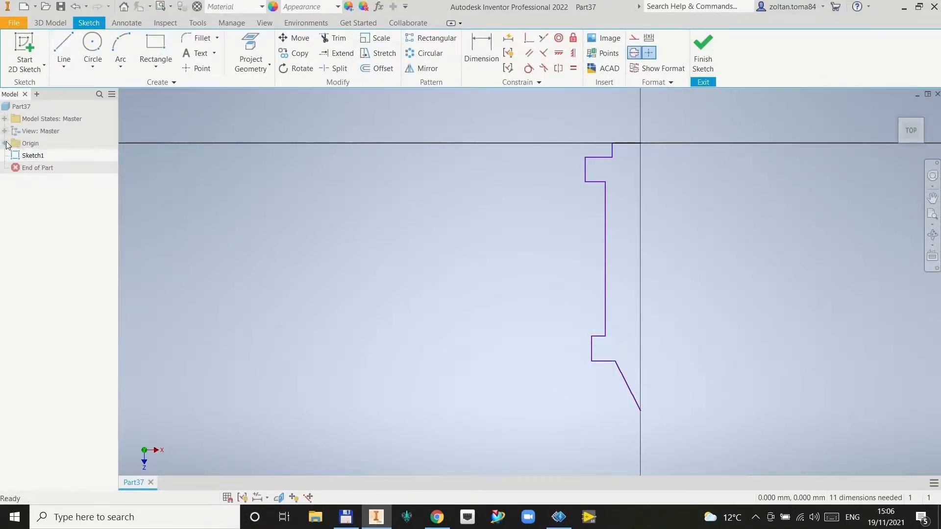
left_click(5, 143)
left_click(693, 178)
left_click(251, 49)
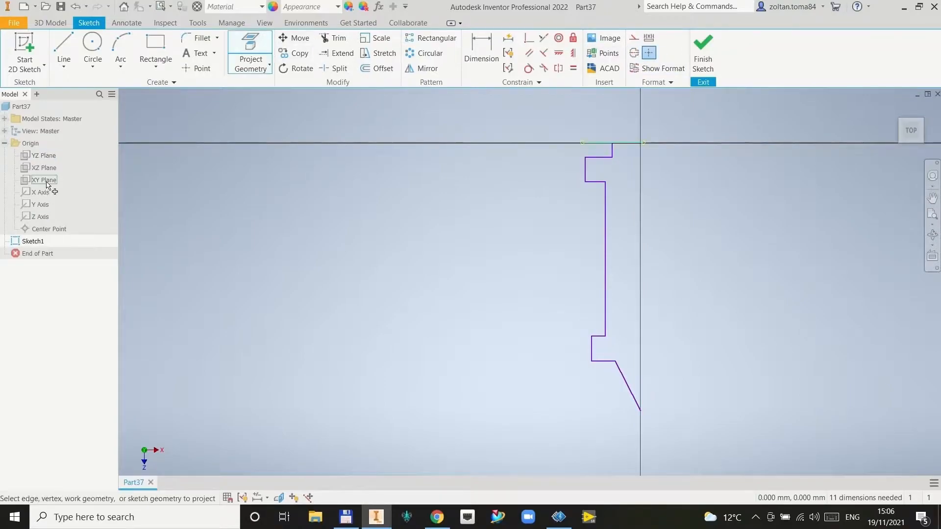
left_click(51, 156)
key("Escape")
left_click(641, 120)
left_click(648, 52)
- Dimension the diameter of the profile's uppermost step about the centerline as 9.85 mm
key("d")
left_click(611, 149)
left_click(640, 196)
left_click(637, 112)
type("9.85")
key("Return")
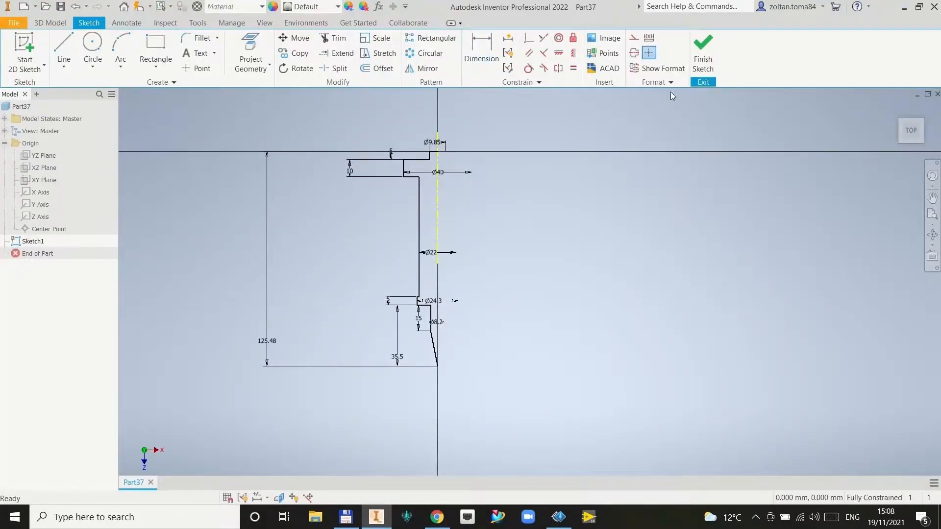
- Finish the sketch and revolve the stepped profile into a solid around the centerline
left_click(703, 54)
left_click(93, 49)
left_click(145, 245)
- Assign the ABS Plastic material and a smooth red appearance to the revolved tool
left_click(235, 7)
left_click(229, 20)
left_click(311, 7)
scroll(318, 196, "up", 5)
left_click(318, 252)
- Save the part as mytool in the ABB Robottudio folder, replacing the existing file
key("ctrl+s")
left_click(468, 257)
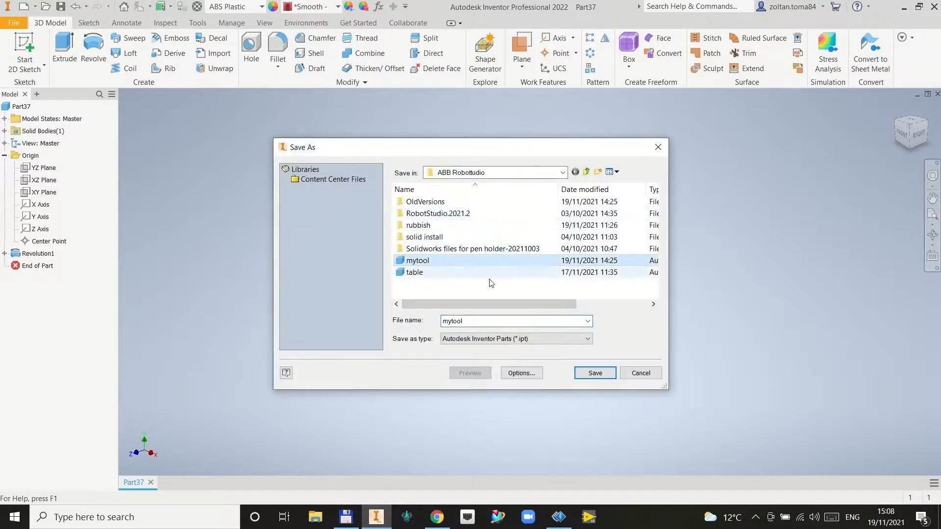
left_click(595, 372)
left_click(507, 262)
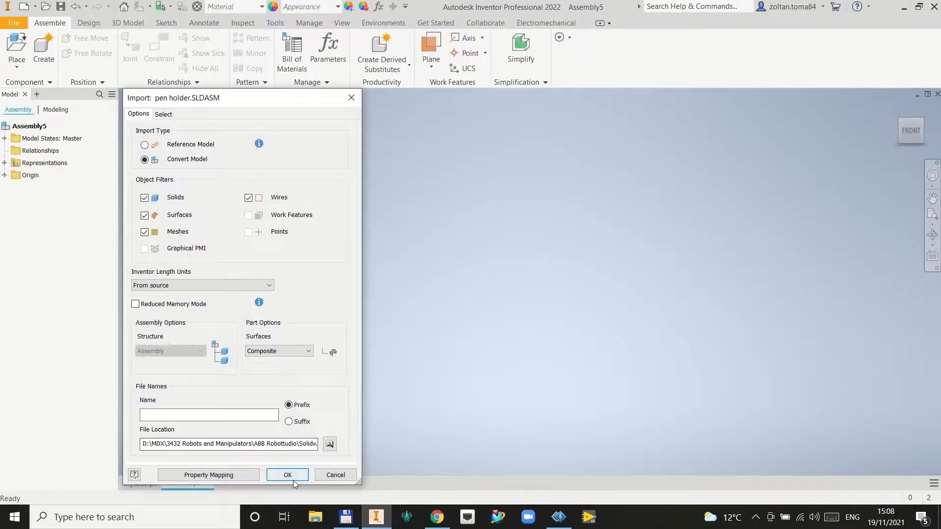
- Import pen holder.SLDASM with Convert Model to measure and examine its base flange, discarding the assembly without saving
left_click(287, 475)
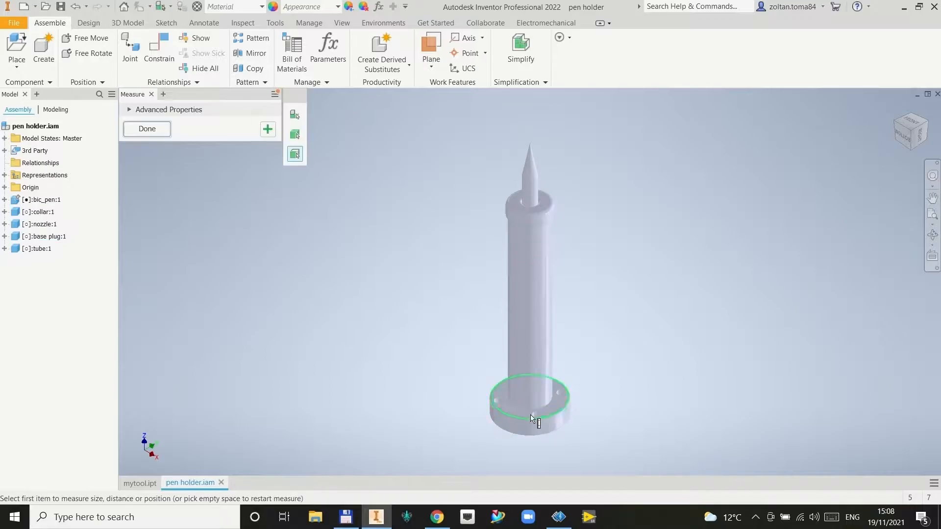
left_click(500, 425)
scroll(515, 402, "up", 5)
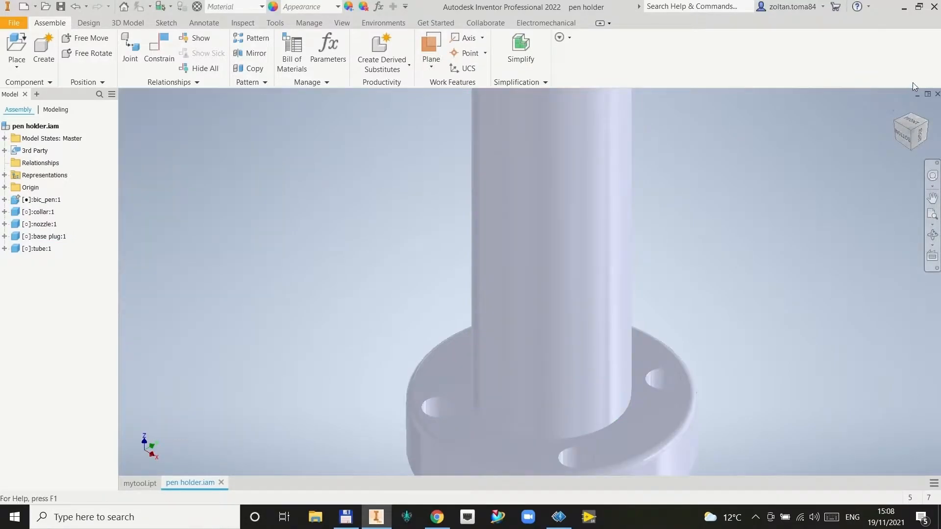
left_click(937, 94)
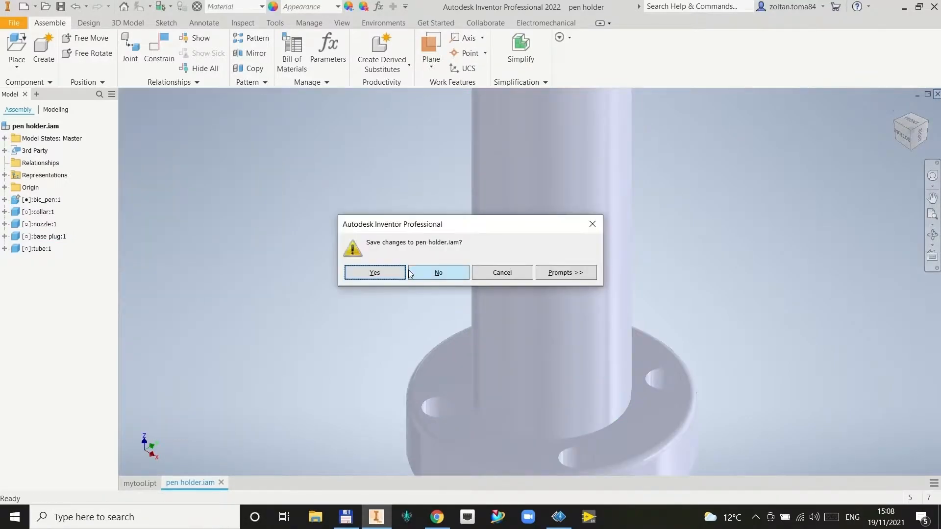
left_click(437, 270)
- On the tool flange's end face, sketch a 31.5 mm construction circle centred on the axis, with center points at its four quadrants
left_click(463, 271)
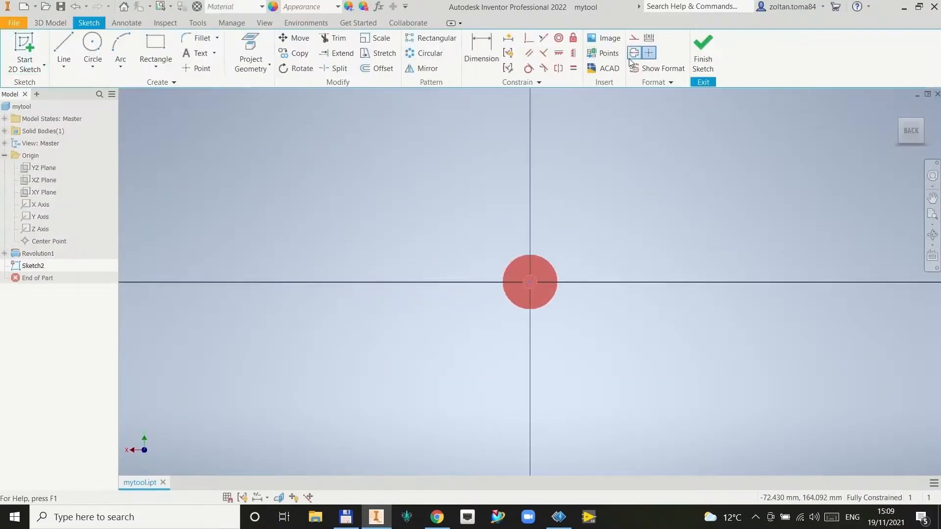
scroll(534, 284, "up", 3)
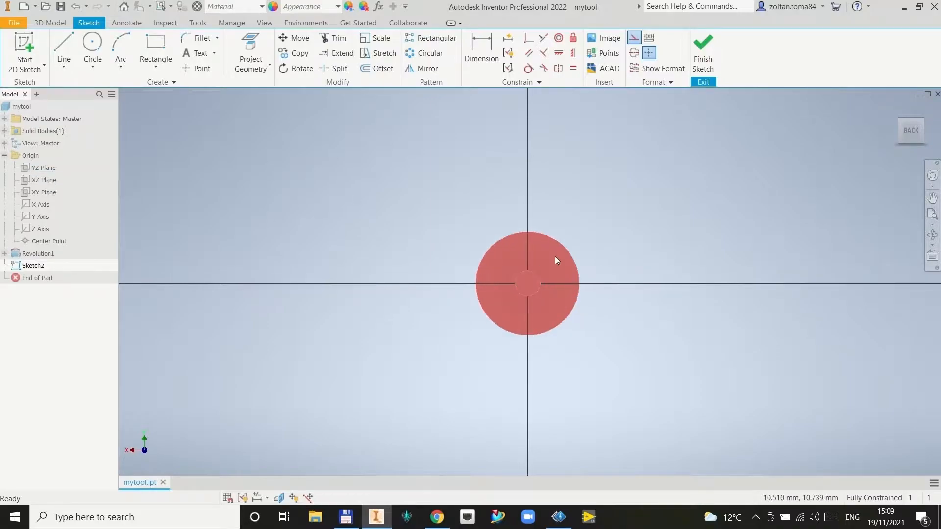
left_click(250, 54)
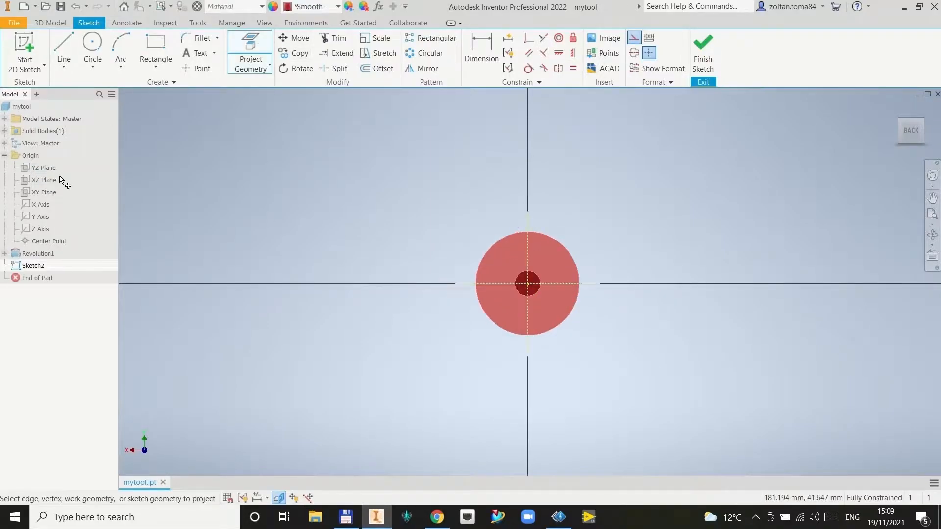
left_click(93, 49)
left_click(489, 270)
left_click(196, 68)
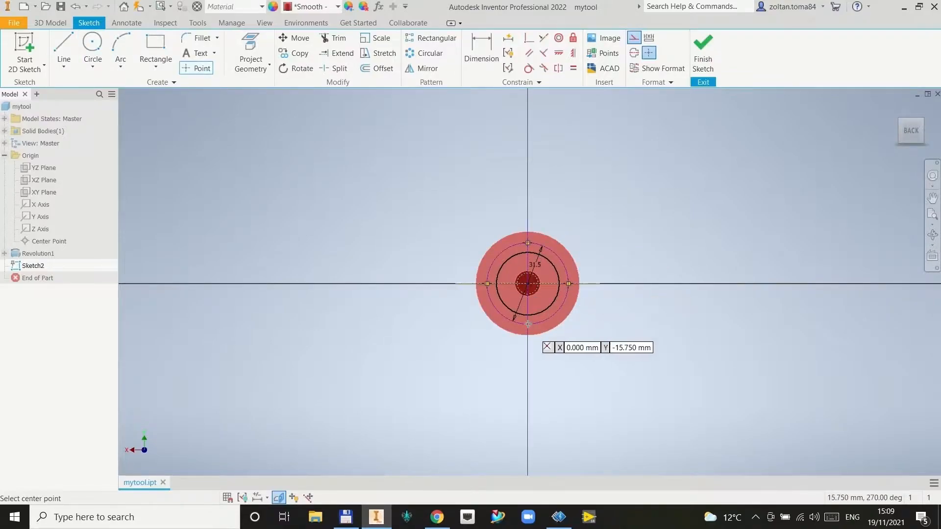
- Finish the sketch and cut simple 5 mm holes at its points, terminating at a selected surface of the flange
left_click(702, 52)
left_click(251, 52)
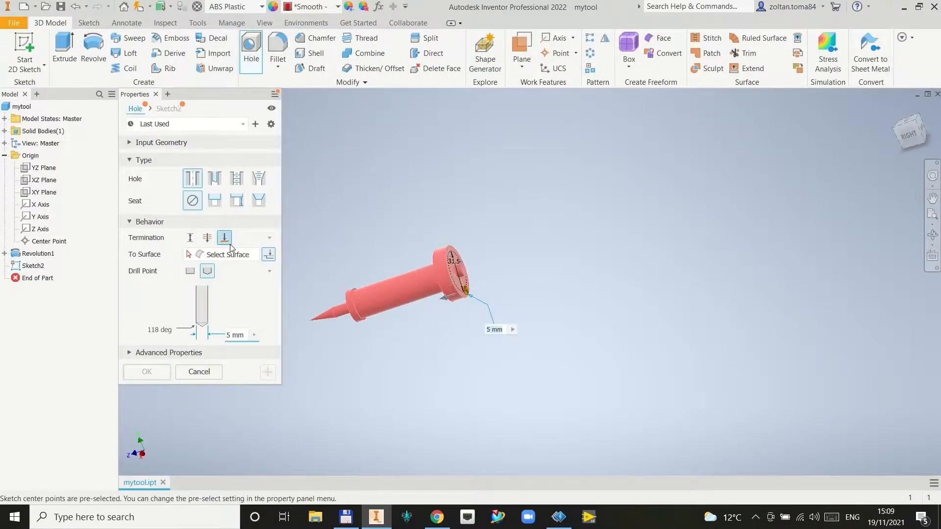
scroll(455, 258, "down", 5)
scroll(326, 294, "up", 5)
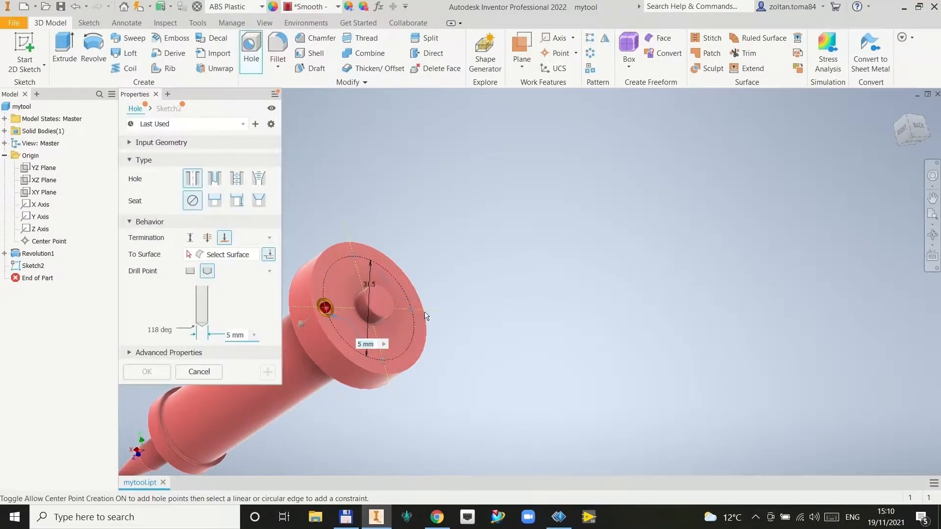
left_click(207, 238)
left_click(224, 238)
left_click(322, 277)
left_click(146, 372)
scroll(369, 321, "up", 5)
middle_click_drag(369, 322, 235, 120, "shift")
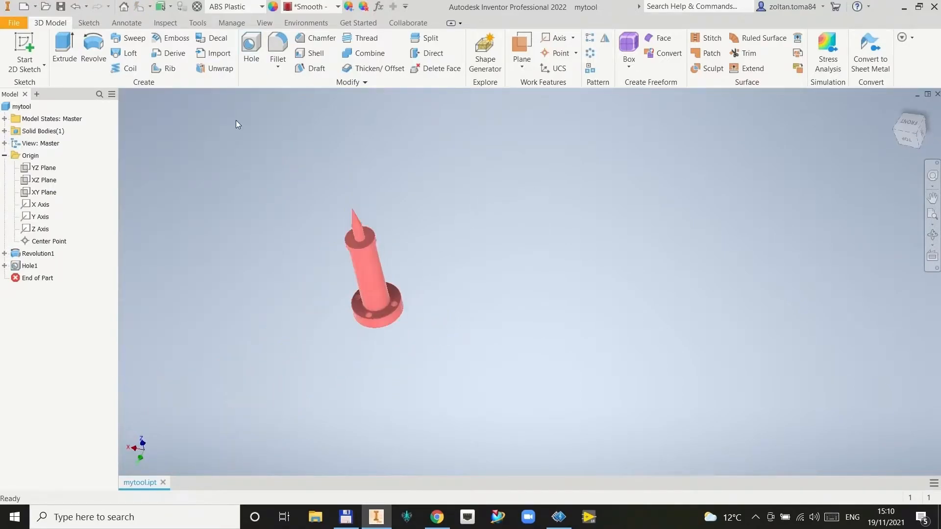
- Save the finished tool part to a file
left_click(13, 23)
mouse_move(43, 151)
left_click(126, 116)
left_click(594, 372)
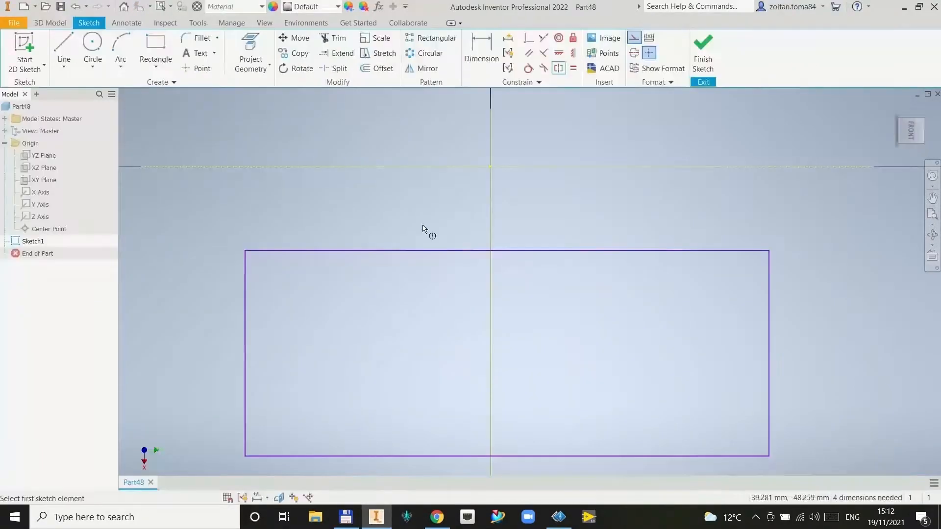
- Make the rectangle's two short sides symmetric about the projected vertical axis
left_click(245, 343)
left_click(768, 365)
left_click(491, 355)
- Dimension the rectangle's short side as 200 mm and its long side as 300 mm
left_click(481, 52)
left_click(736, 353)
key("Escape")
key("d")
scroll(530, 186, "down", 5)
left_click(602, 236)
left_click(664, 251)
type("200")
key("Return")
left_click(558, 210)
left_click(554, 194)
type("300")
key("Return")
- Dimension the rectangle's offset from the projected horizontal axis as 200 mm and finish the sketch
left_click(599, 206)
type("200")
key("Return")
left_click(702, 54)
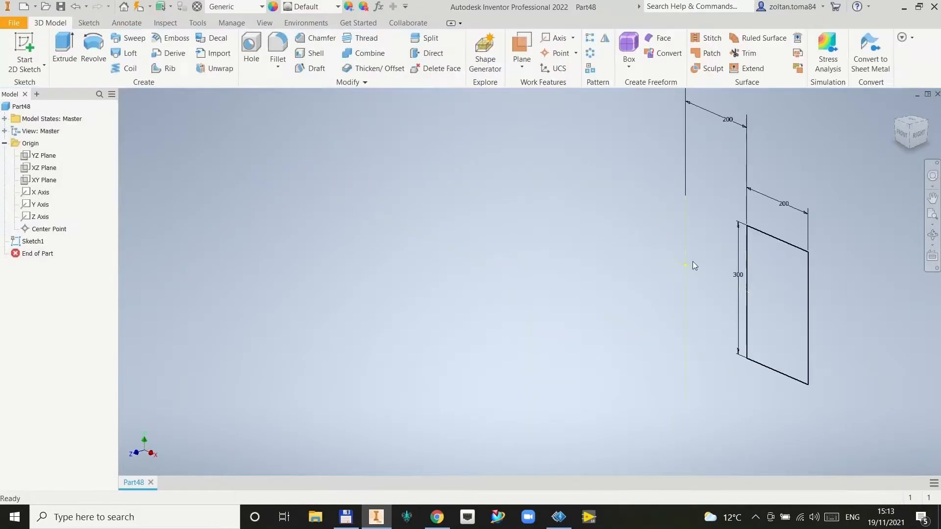
- Extrude the rectangle 23 mm into a plate
type("e")
type("23")
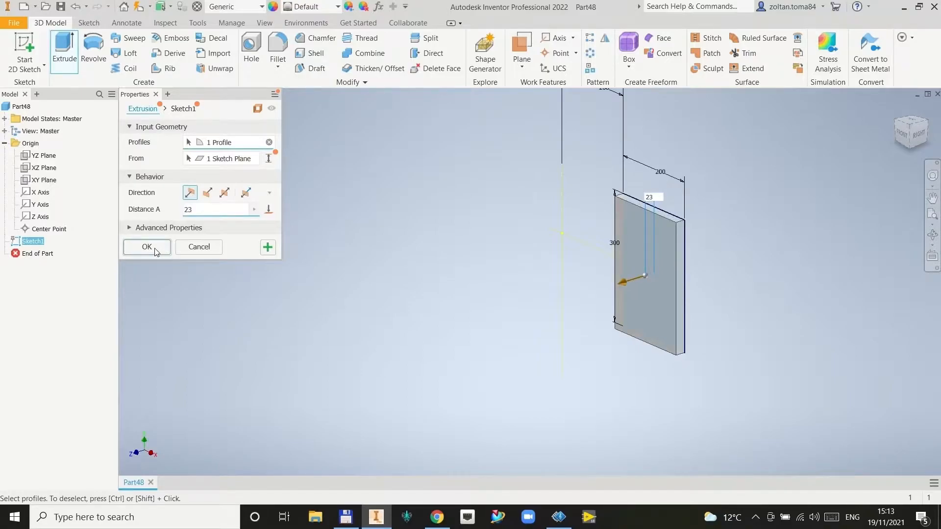
left_click(155, 248)
- Fillet the corner edges of the plate that run through its thickness
key("f")
scroll(618, 189, "up", 4)
left_click(623, 220)
left_click(843, 314)
scroll(842, 314, "down", 5)
scroll(849, 394, "up", 3)
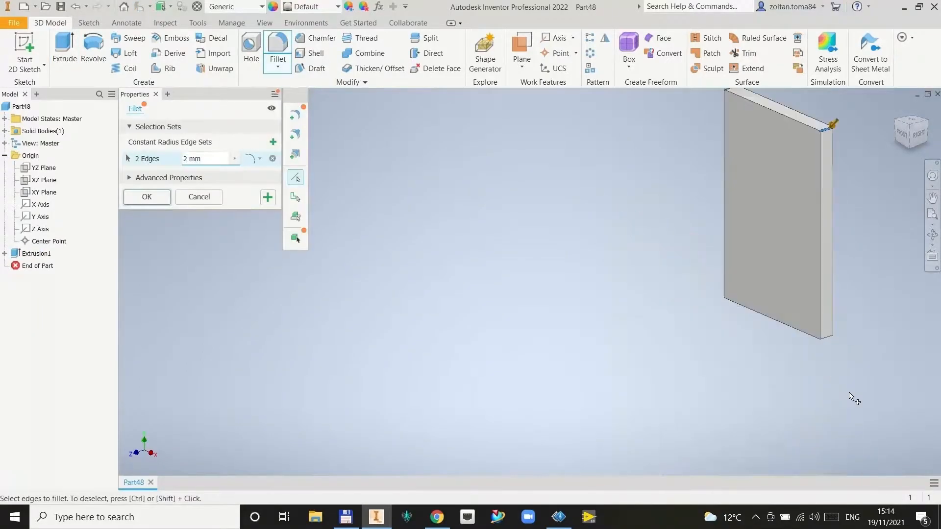
scroll(849, 394, "up", 3)
left_click(756, 204)
scroll(756, 201, "down", 4)
left_click(147, 197)
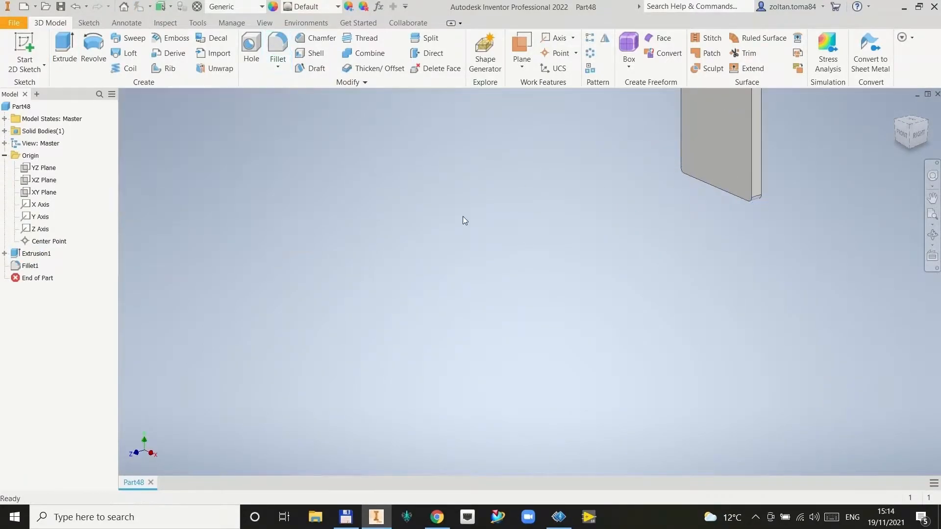
- Assign a material and an appearance to the plate
scroll(464, 219, "down", 3)
left_click(261, 7)
scroll(265, 25, "up", 8)
left_click(264, 22)
left_click(337, 7)
left_click(318, 34)
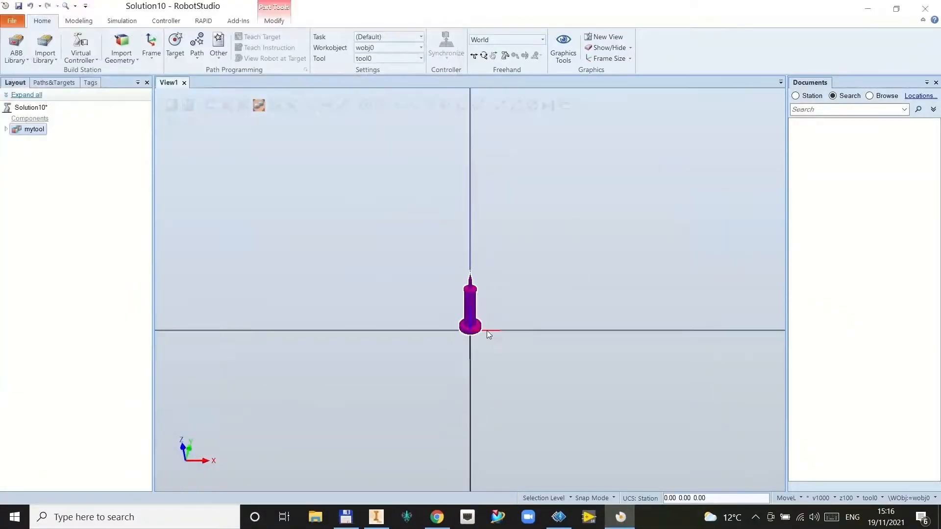
- In RobotStudio, start creating a tool named MyNewTool from the existing mytool component
left_click(79, 20)
left_click(784, 49)
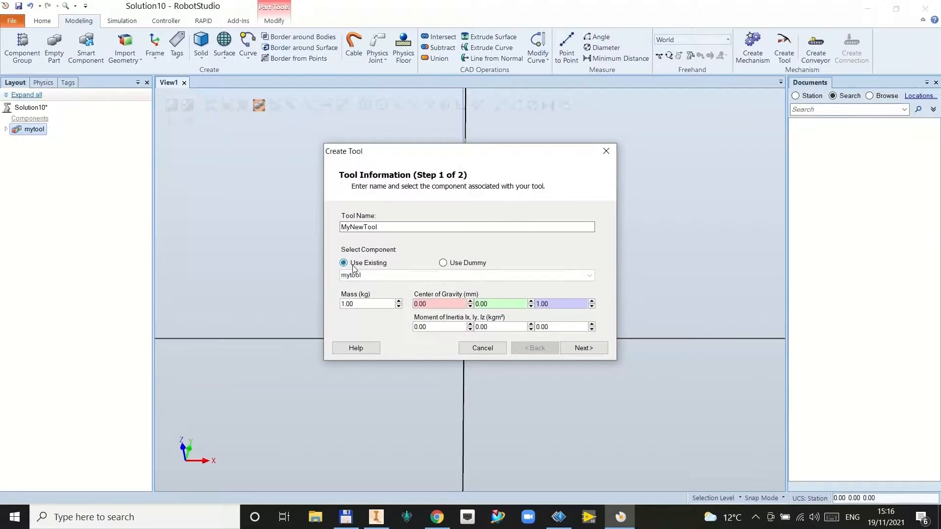
left_click(584, 348)
- Add a TCP named MyNewTool_125_48 at Z 125.48 mm and complete the tool definition
type("125.48")
left_click(397, 227)
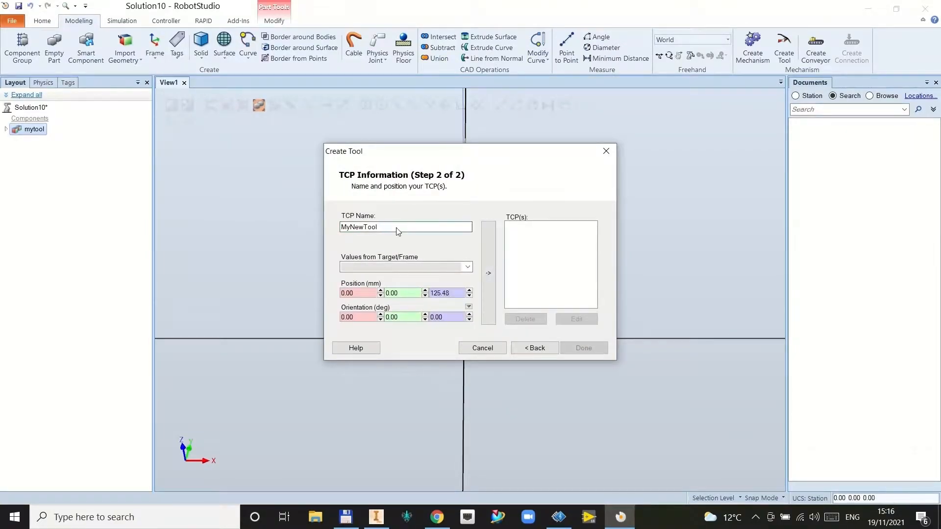
left_click(488, 272)
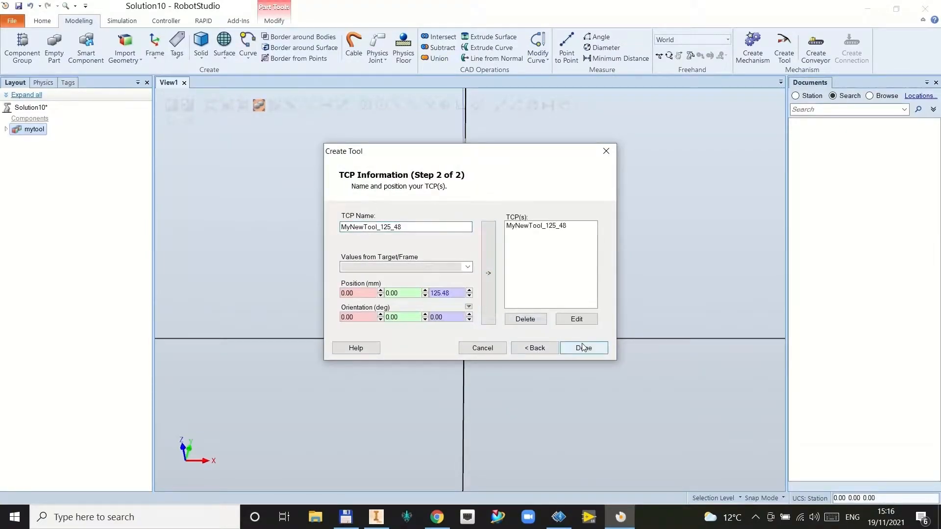
left_click(583, 348)
- Save MyNewTool as a library file in a subfolder of the MDX folder on drive D
right_click(39, 130)
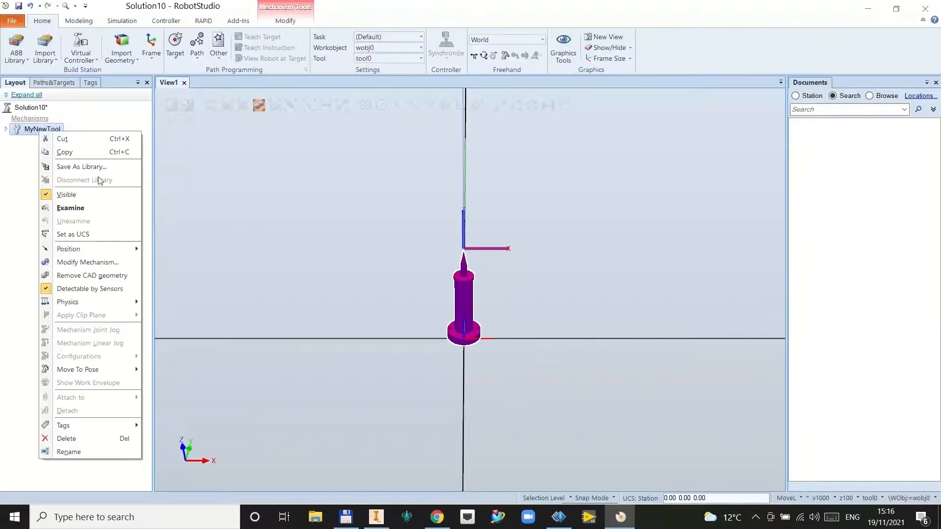
left_click(73, 161)
left_click(63, 129)
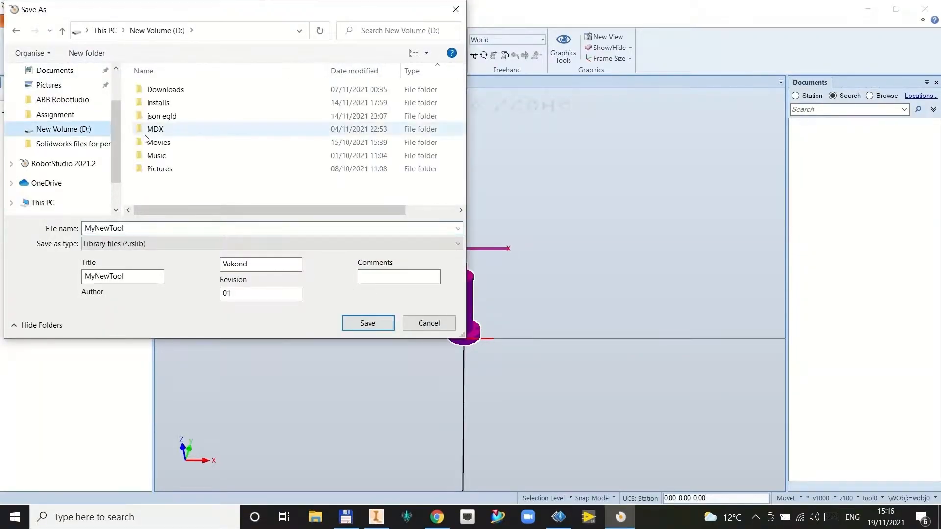
double_click(146, 131)
double_click(186, 117)
double_click(207, 104)
left_click(196, 156)
left_click(356, 321)
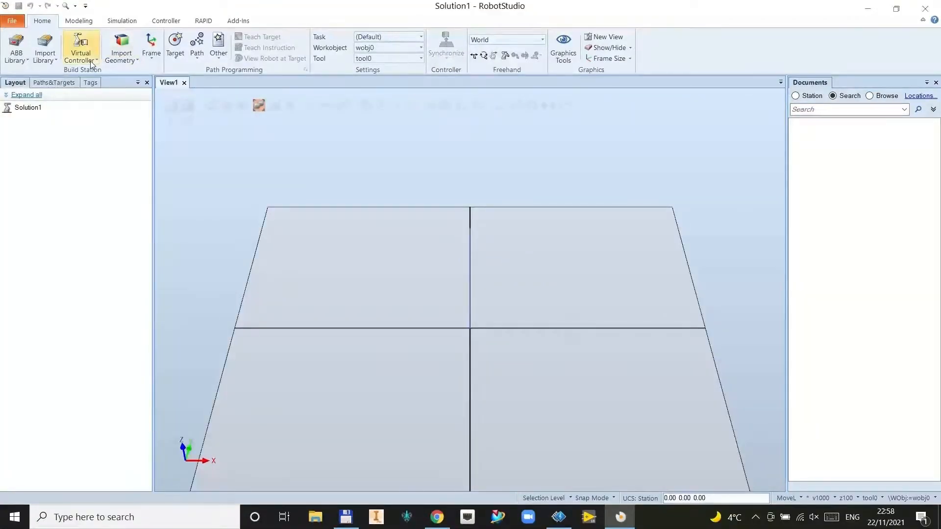
- Create a new virtual controller for the IRB 120 0.58 m robot and load the IRB120_3_58_G_01 library
left_click(81, 54)
left_click(98, 83)
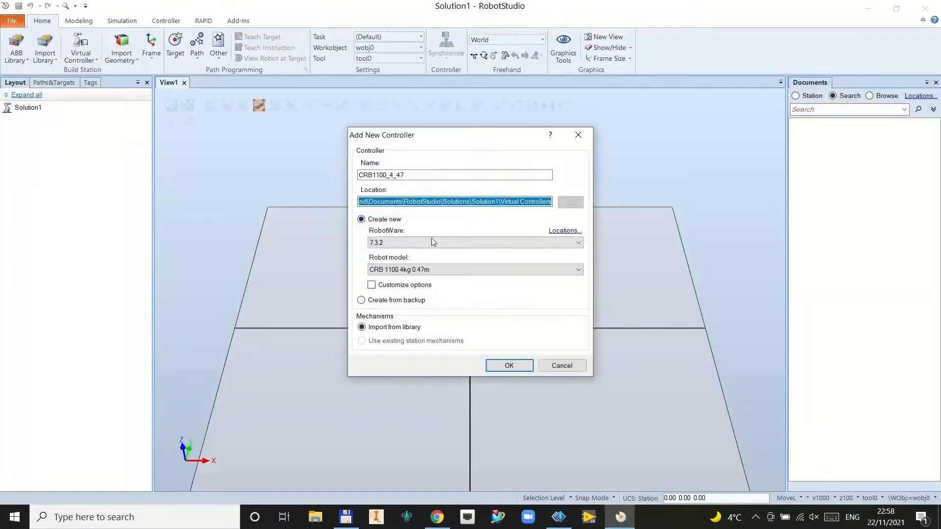
left_click(431, 242)
left_click(431, 252)
left_click(509, 366)
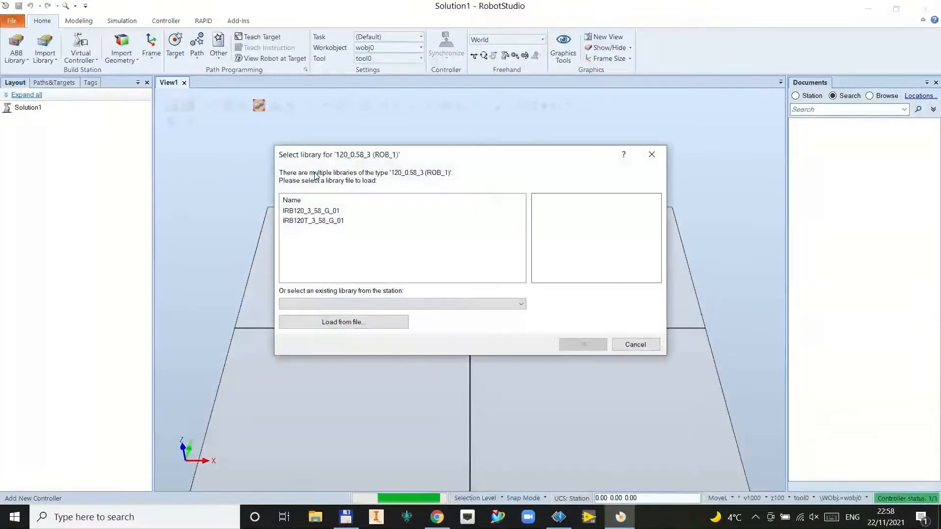
double_click(308, 211)
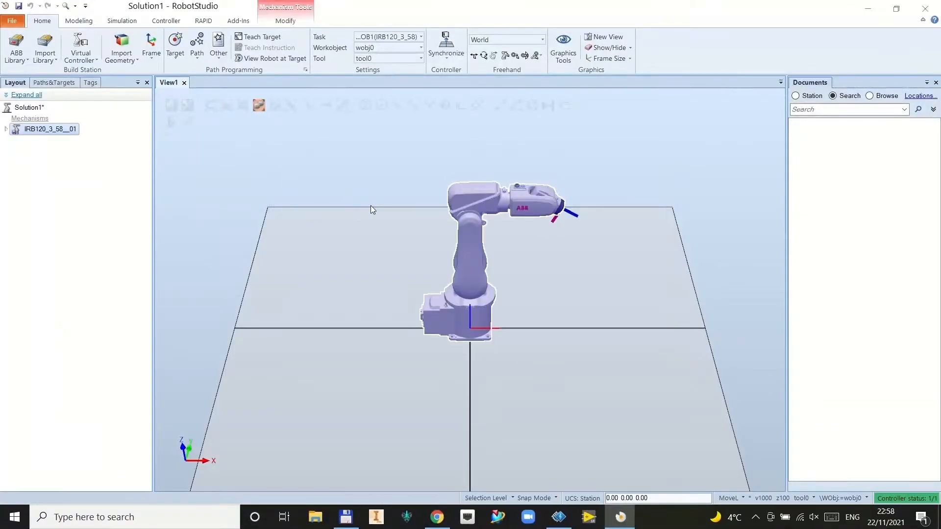
- Import the MyNewTool library into the station and attach it to the IRB120 robot
left_click(45, 49)
left_click(83, 126)
double_click(206, 209)
left_click_drag(53, 119, 47, 129)
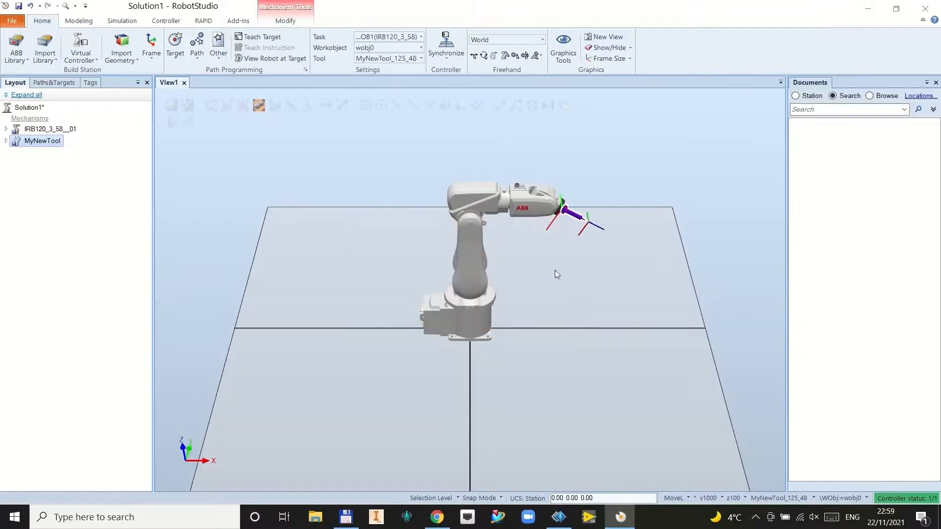
- Jog the robot linearly in World coordinates to X 300, Z 200 and RY 0
left_click(285, 21)
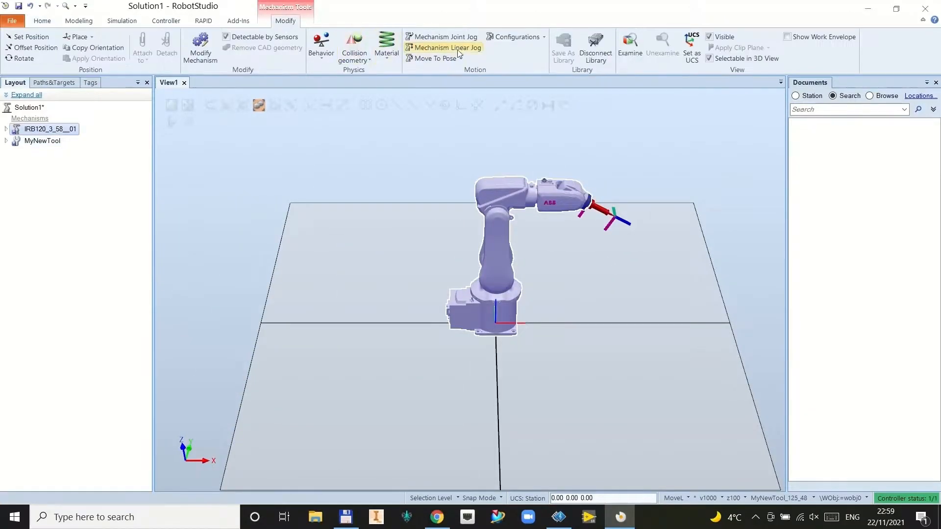
left_click(443, 47)
double_click(43, 143)
type("0")
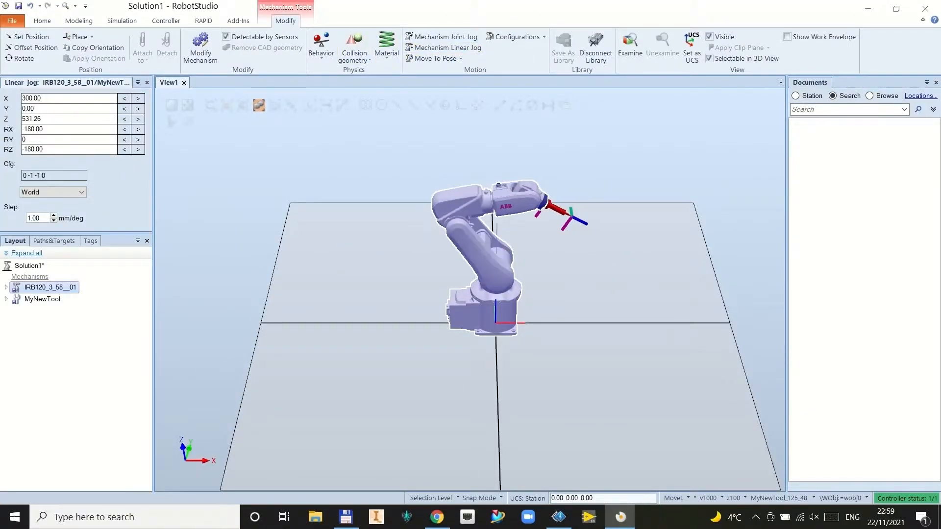
double_click(57, 118)
type("200")
key("Return")
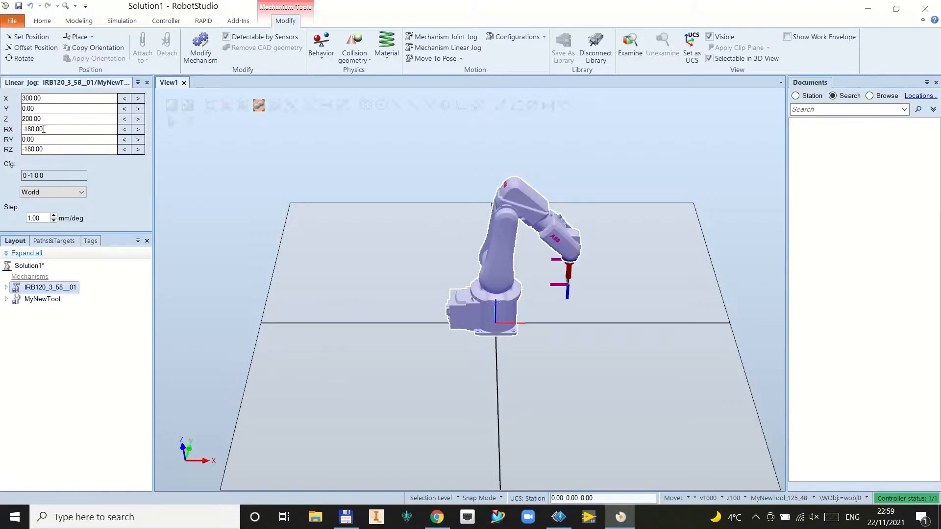
- Close the linear jog, teach a target at the robot's current pose, and select it under wobj0
left_click(42, 21)
left_click(147, 82)
left_click(54, 82)
left_click(6, 131)
left_click(46, 190)
left_click(95, 202)
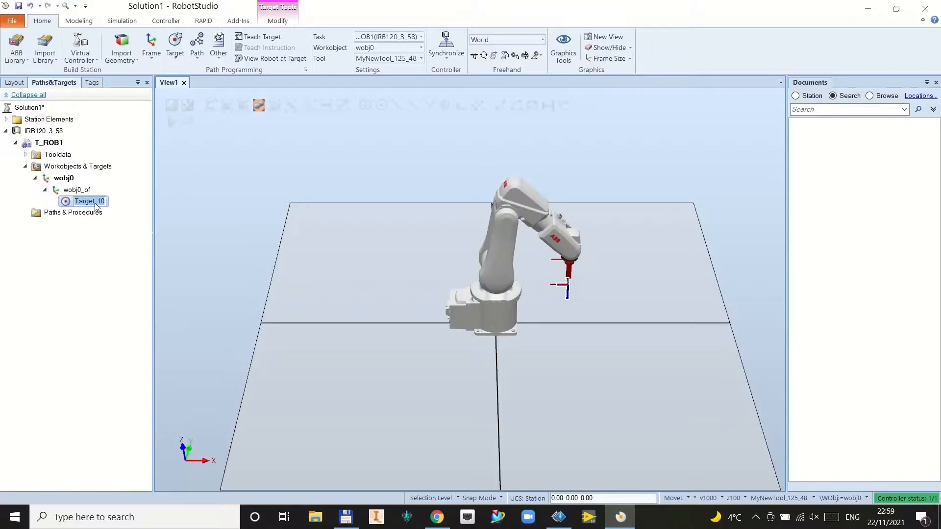
- Import the table plate geometry from the CAD folder into the station
left_click(121, 60)
left_click(149, 112)
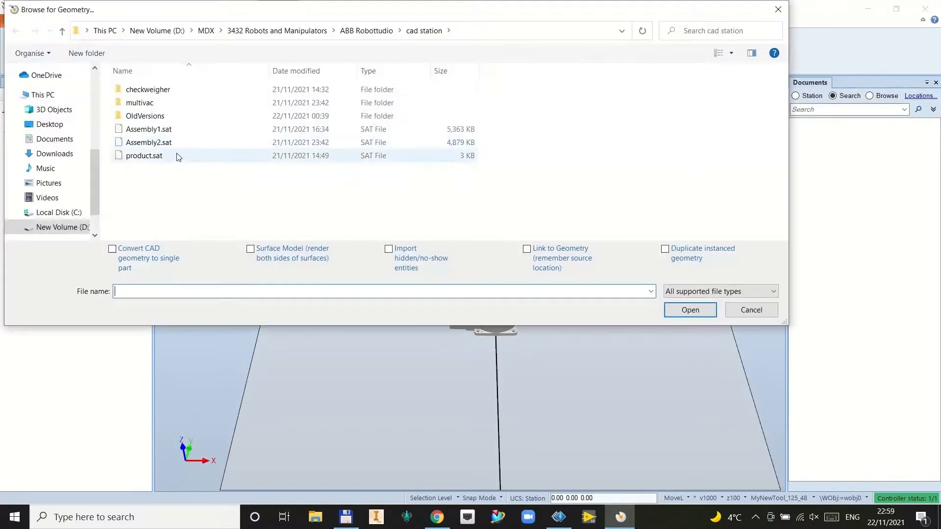
left_click(363, 30)
double_click(165, 234)
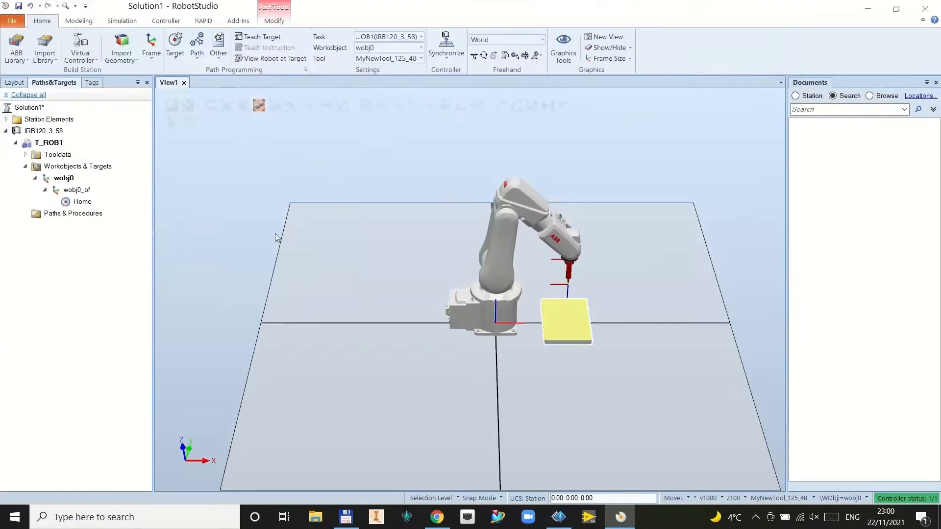
- Create a border around the top surface of the yellow table plate and select the resulting part
scroll(573, 296, "up", 3)
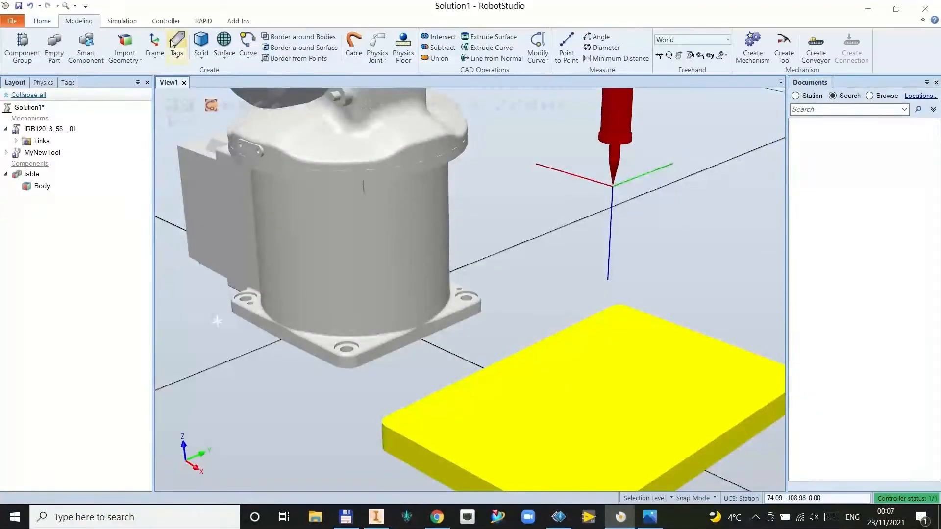
left_click(295, 49)
left_click(582, 365)
left_click(87, 137)
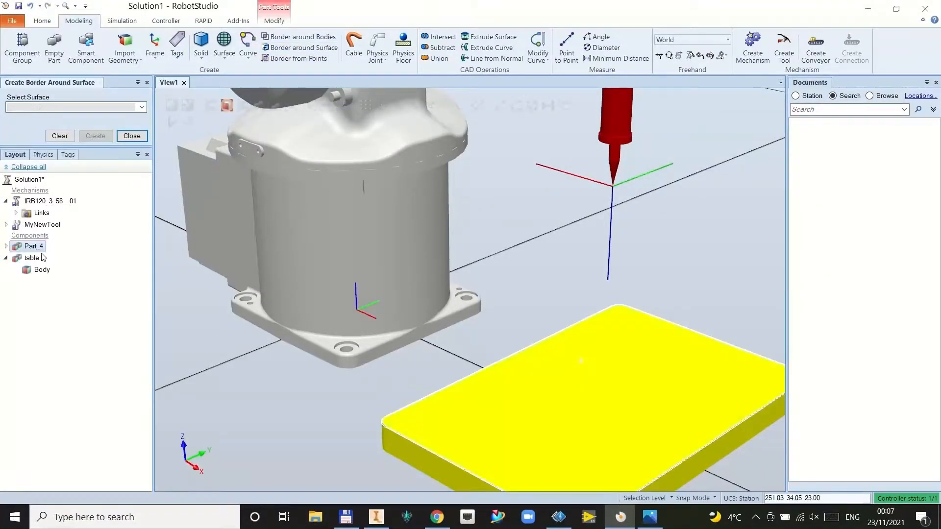
double_click(40, 249)
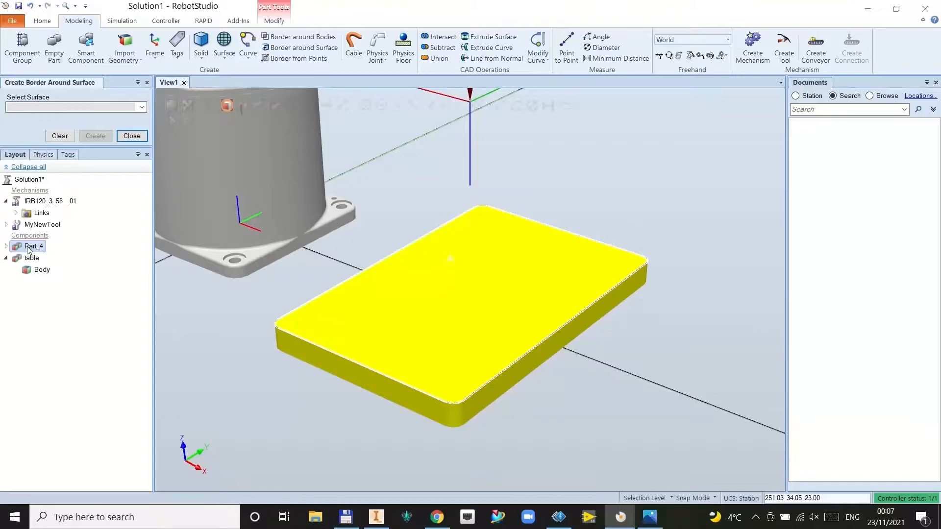
- Create Workobject_3 with a three-point object frame, picking two X-axis points and one Y-axis point on the plate's top edges
left_click(41, 22)
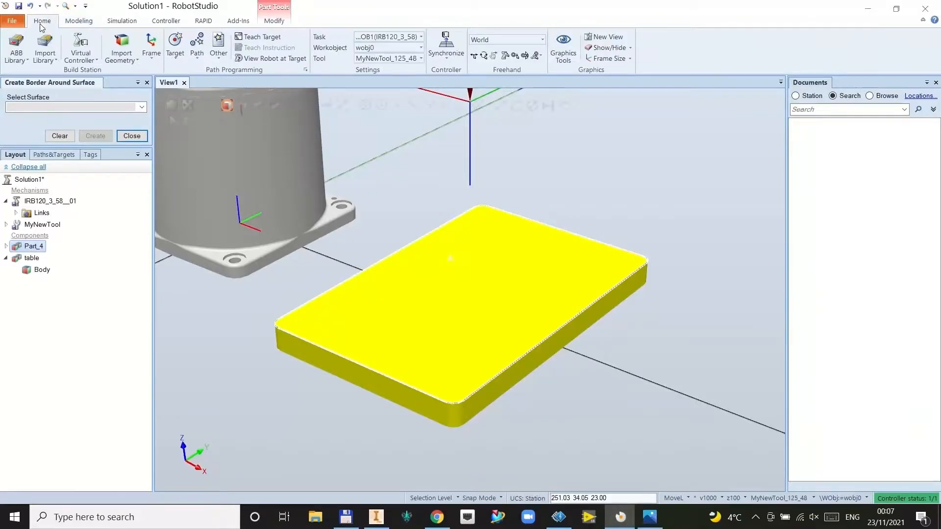
left_click(218, 49)
left_click(254, 72)
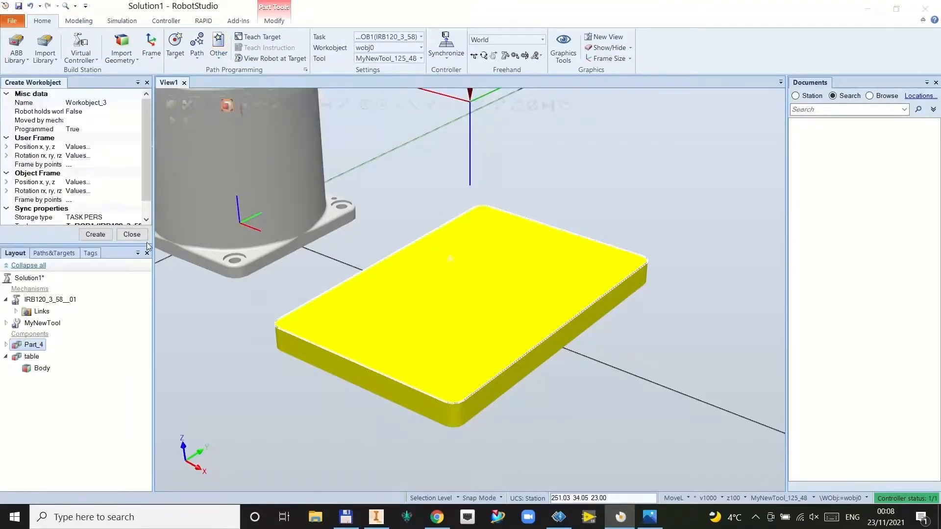
left_click(135, 199)
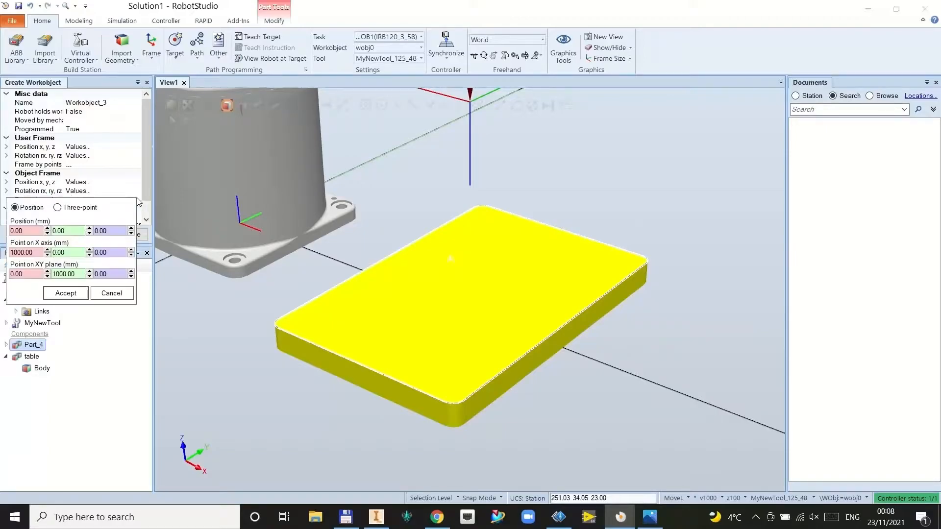
left_click(68, 206)
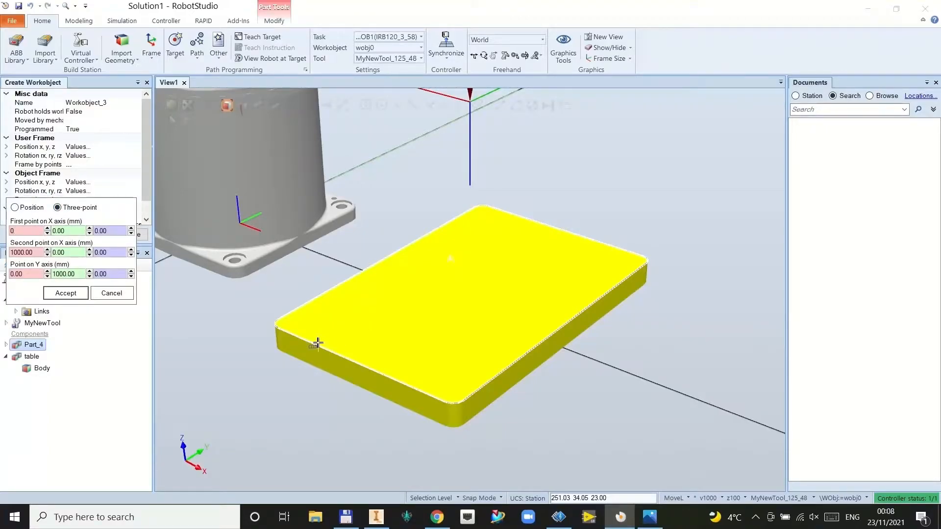
left_click(211, 105)
left_click(313, 343)
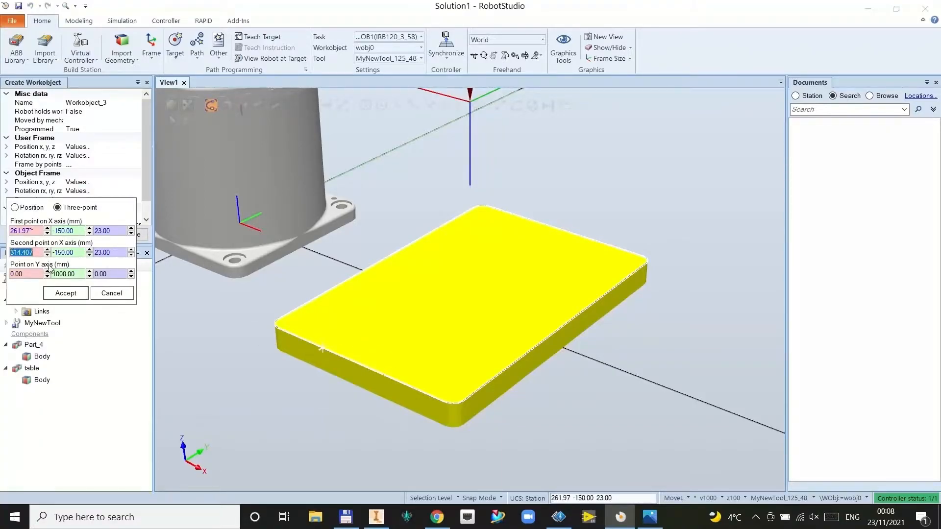
left_click(71, 296)
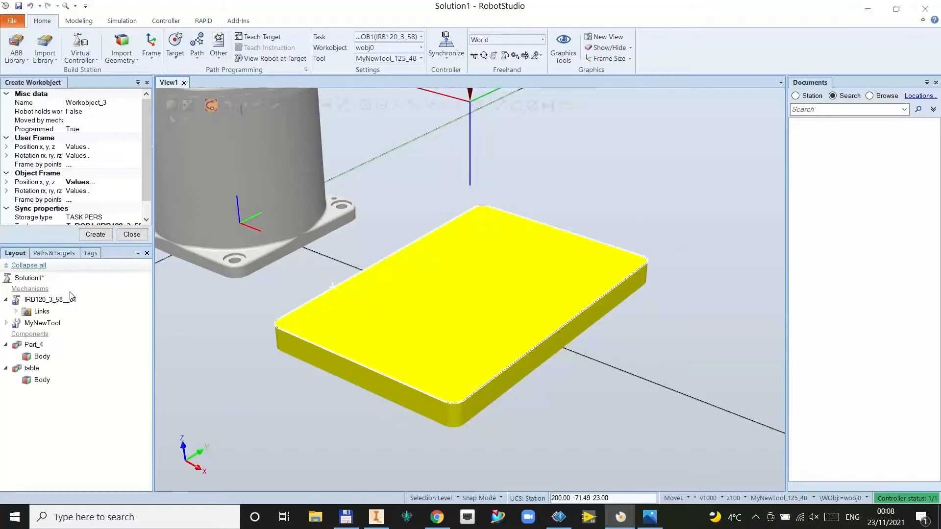
left_click(95, 235)
- Rotate the object frame of Workobject_3 by 180 degrees about its Y axis
left_click(34, 174)
left_click(39, 83)
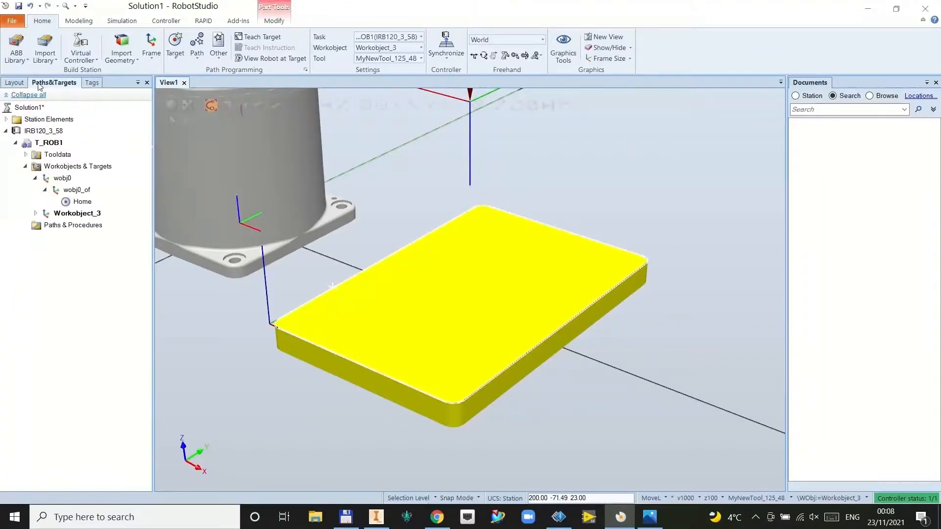
left_click(75, 214)
right_click(81, 225)
left_click(114, 339)
type("180")
left_click(97, 187)
left_click(133, 186)
- Add target points in Workobject_3, including X 40, Y 130, Z 23 and X 60, Y 87, and create all the targets
left_click(175, 48)
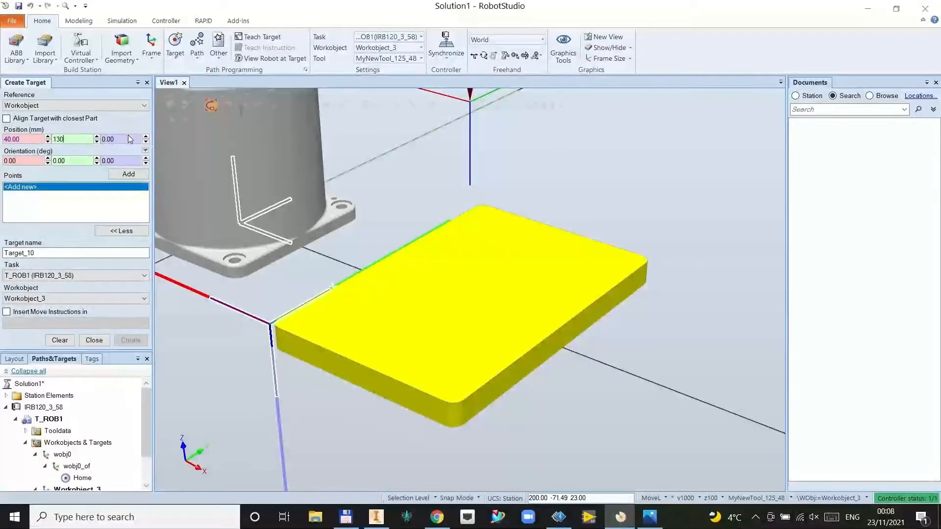
key("Tab")
type("23")
left_click(129, 174)
left_click(128, 174)
left_click(128, 174)
type("60")
key("Tab")
type("87")
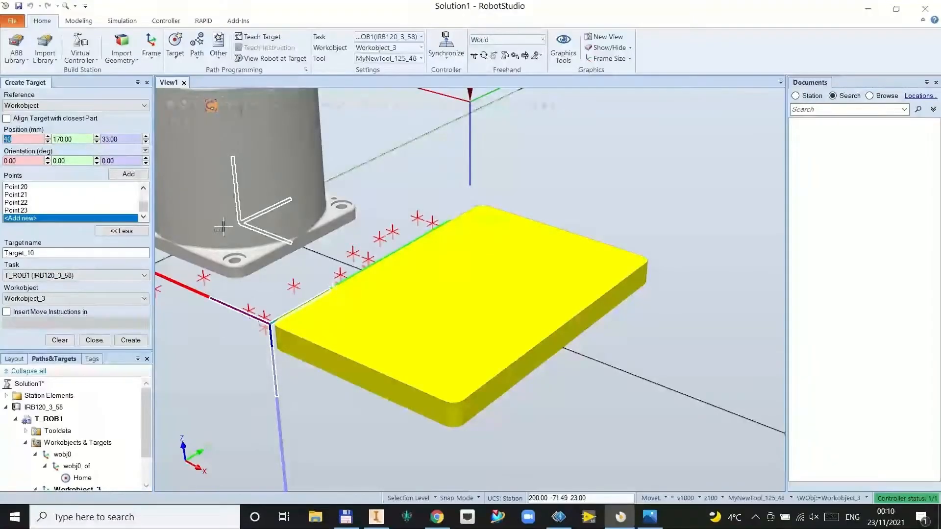
left_click(130, 340)
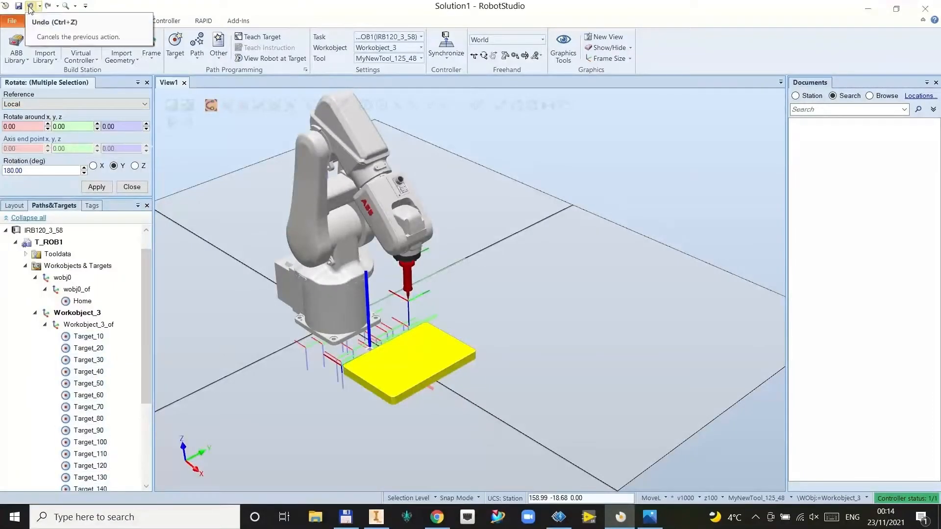
- Rotate all Workobject_3 targets by 180 degrees about Y with Parent as the reference
left_click(56, 104)
left_click(44, 122)
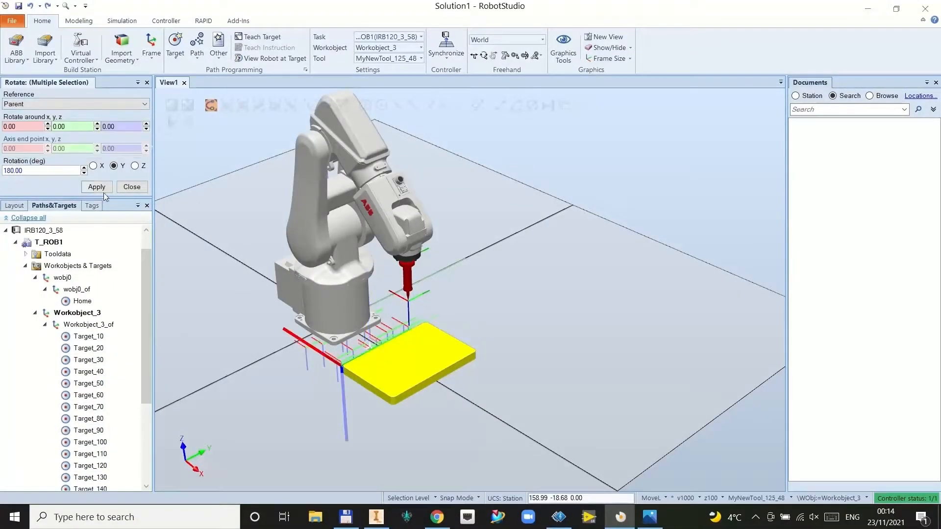
left_click(109, 190)
left_click(132, 187)
- Rotate Target_10 to Target_230 by 180 degrees about their local Y axes
scroll(449, 257, "up", 2)
left_click(88, 213)
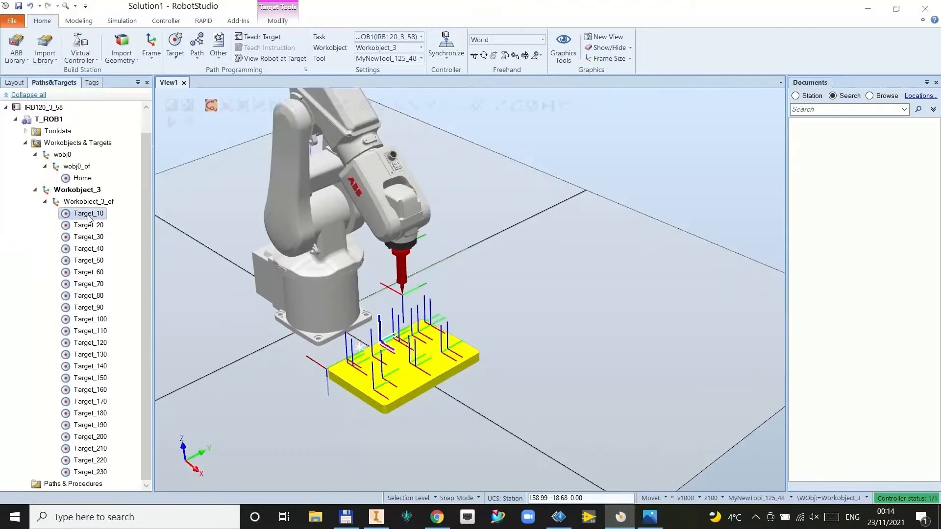
left_click(91, 472, "shift")
right_click(101, 471)
left_click(249, 398)
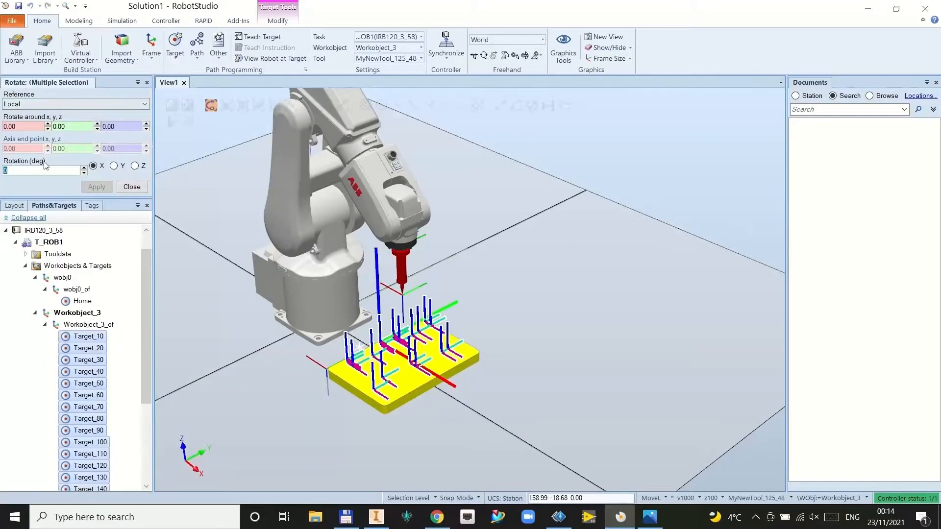
left_click_drag(24, 168, 1, 170)
type("180")
key("Return")
- Shift all selected targets in their local frames by setting their Z position to -23 mm
scroll(360, 385, "up", 4)
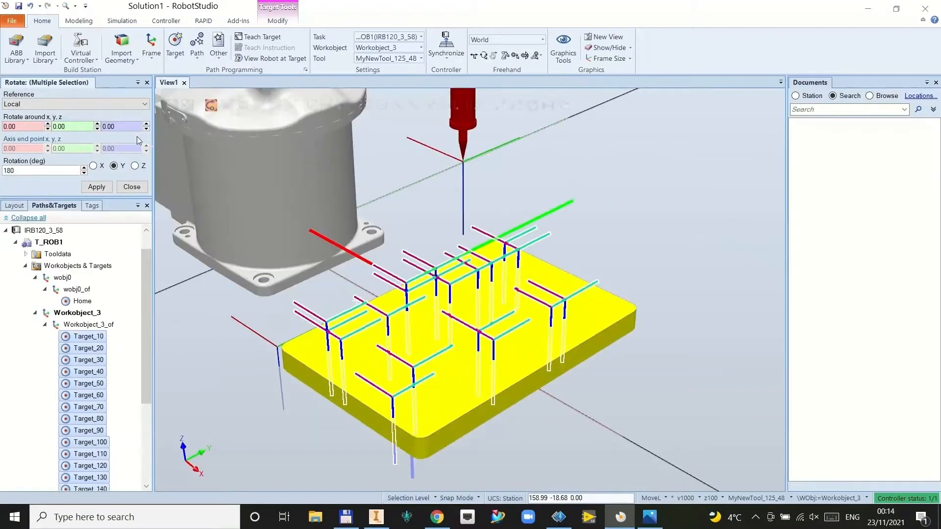
right_click(78, 405)
mouse_move(120, 301)
left_click(210, 305)
left_click_drag(118, 126, 78, 127)
type("-23")
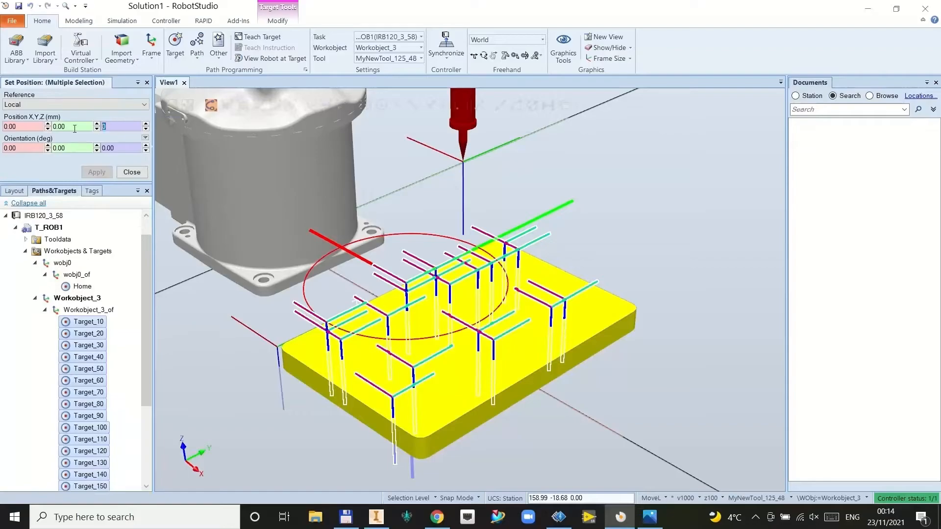
key("Return")
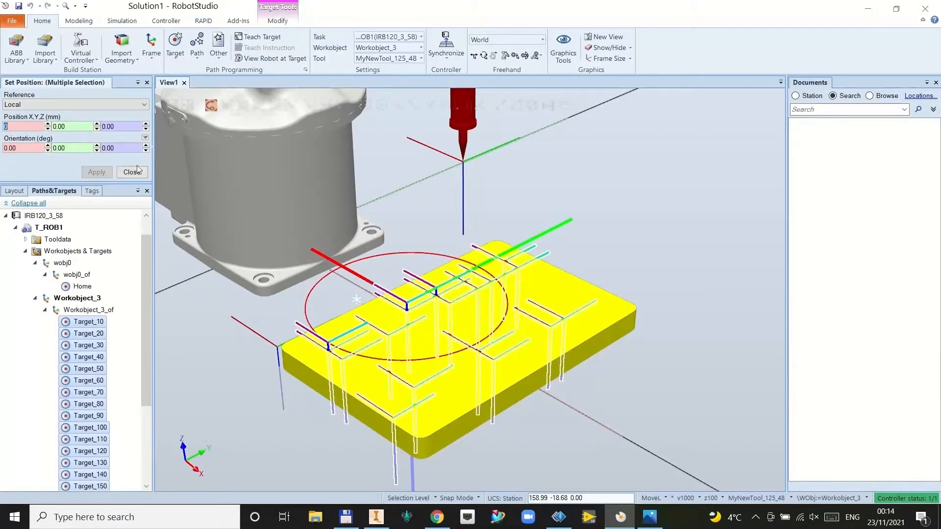
left_click(132, 172)
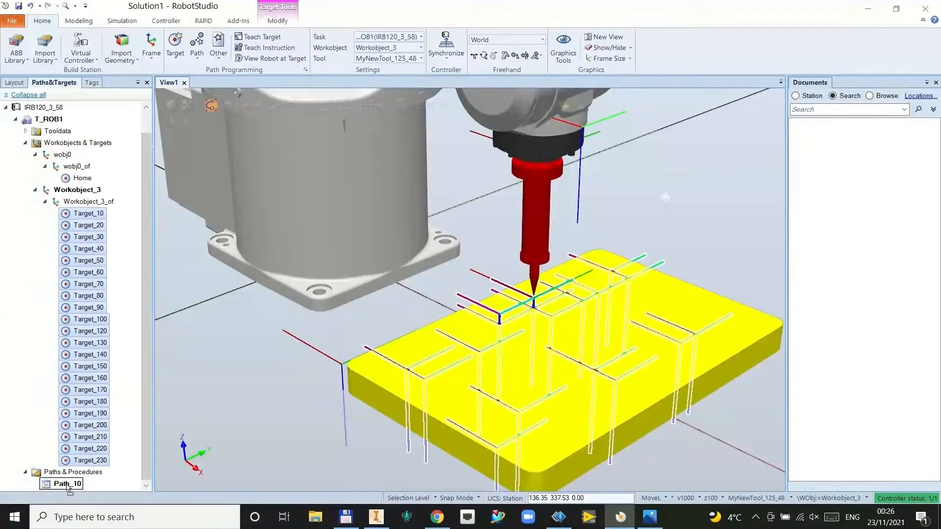
- Add the Workobject_3 targets to Path_10 as linear moves, with Home as both the first and last move
left_click_drag(68, 488, 68, 487)
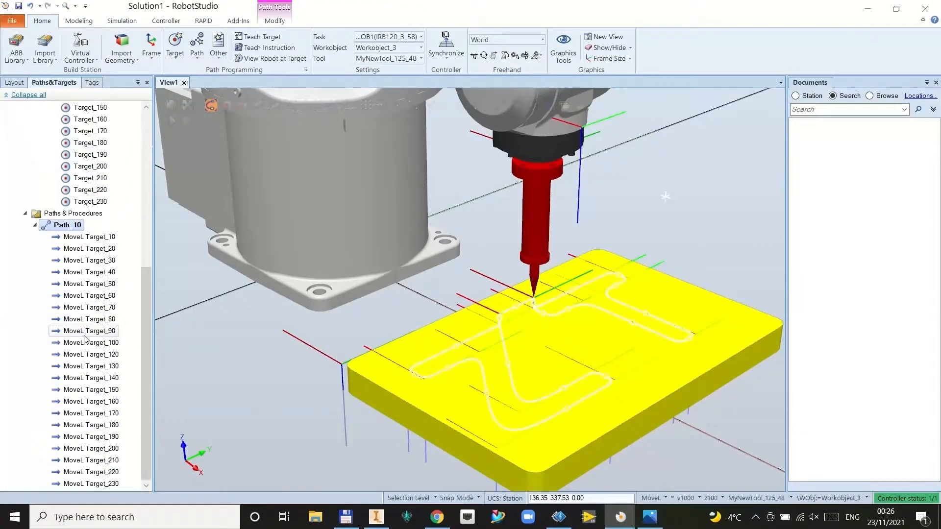
scroll(84, 338, "up", 6)
left_click_drag(79, 122, 93, 323)
left_click(510, 302)
scroll(95, 331, "down", 3)
left_click_drag(88, 237, 93, 463)
left_click_drag(96, 214, 102, 234)
left_click_drag(90, 461, 96, 487)
- Set the arm configurations of Path_10 automatically and move the robot along the path
right_click(78, 203)
mouse_move(157, 363)
left_click(245, 361)
right_click(55, 202)
left_click(100, 345)
scroll(660, 194, "down", 4)
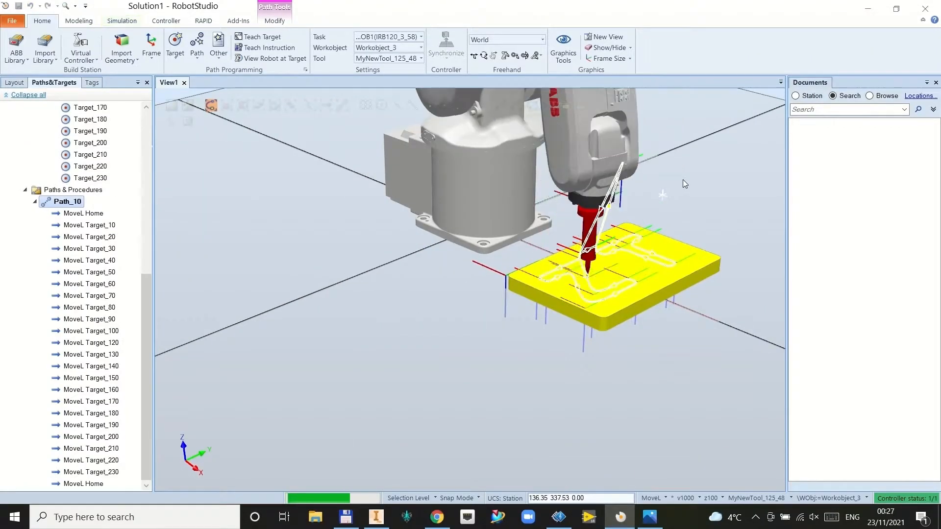
scroll(739, 182, "up", 4)
scroll(661, 218, "down", 2)
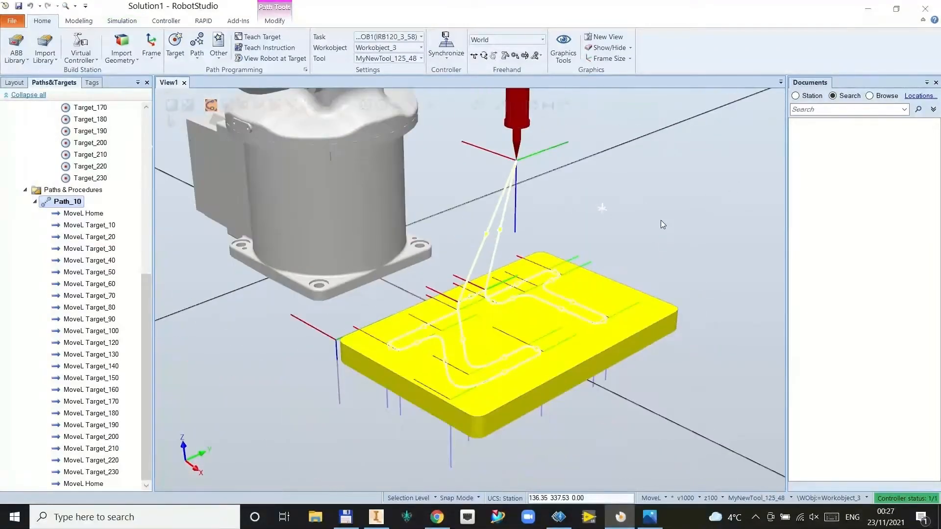
- Set the table's X position to 100 mm in World coordinates
left_click(320, 283)
left_click(14, 83)
right_click(30, 198)
mouse_move(64, 356)
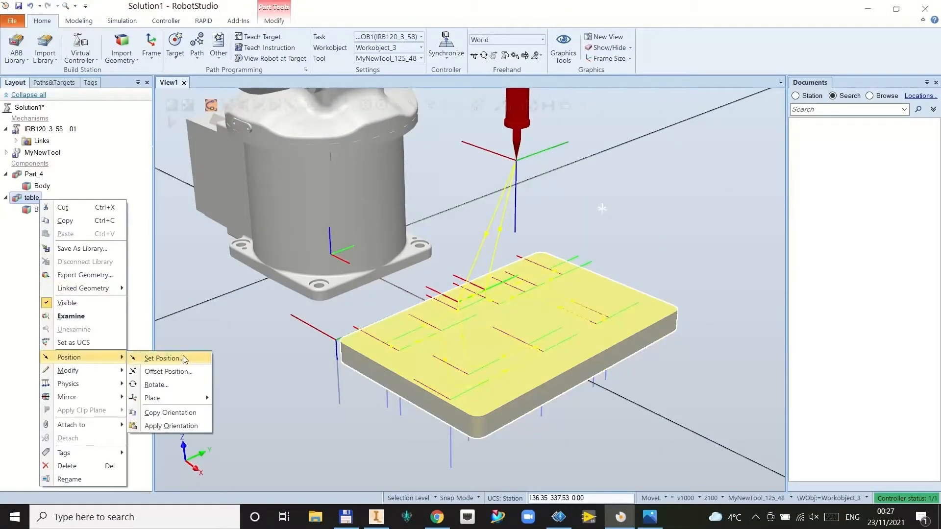
left_click(164, 359)
type("100")
key("Return")
- Set the X position of the border part Part_4 to 100 mm in World coordinates
left_click(30, 283)
right_click(31, 282)
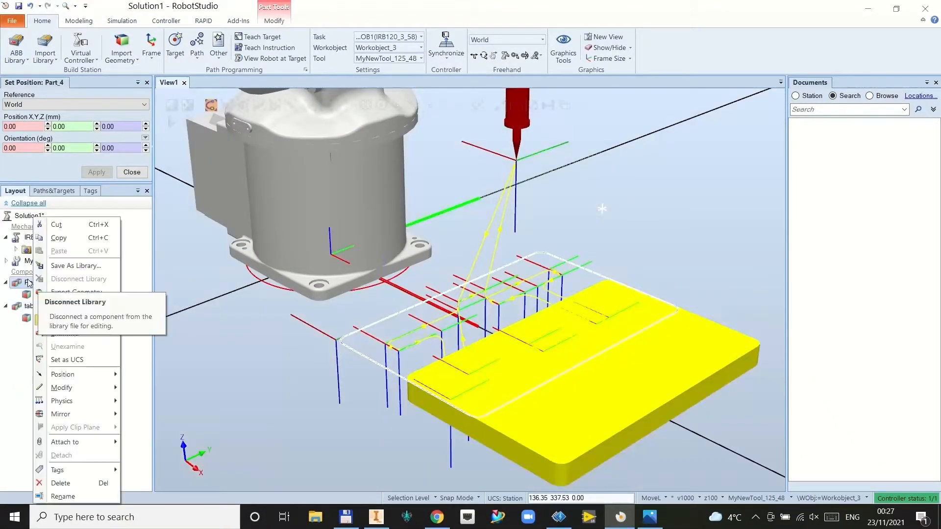
mouse_move(74, 376)
left_click(162, 376)
type("100")
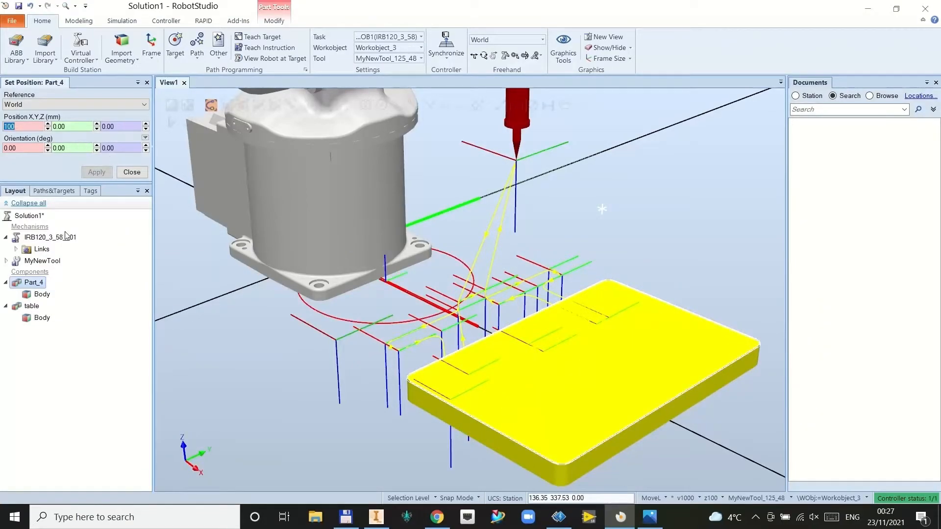
left_click(132, 172)
- Reposition the Workobject_3_of frame along local X so its targets lie on the shifted plate, first trying 100 mm
left_click(54, 82)
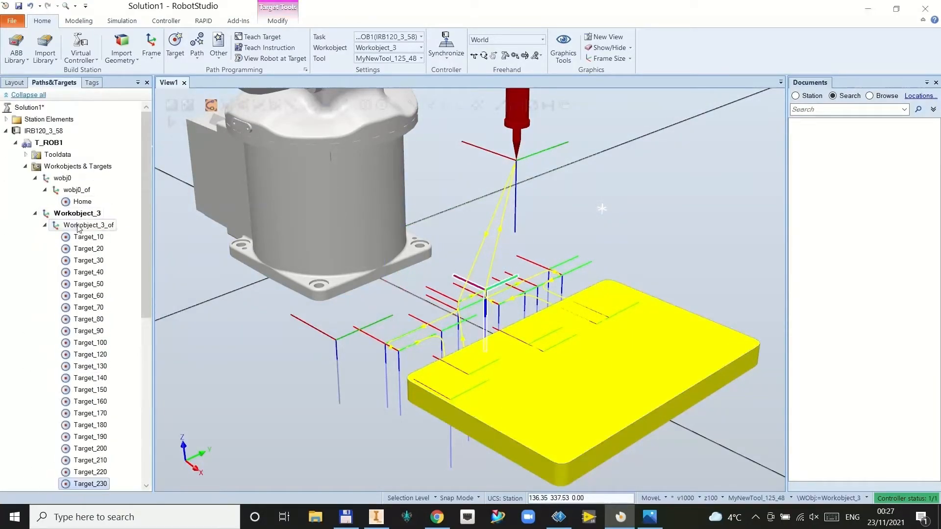
right_click(77, 225)
left_click(98, 316)
type("100")
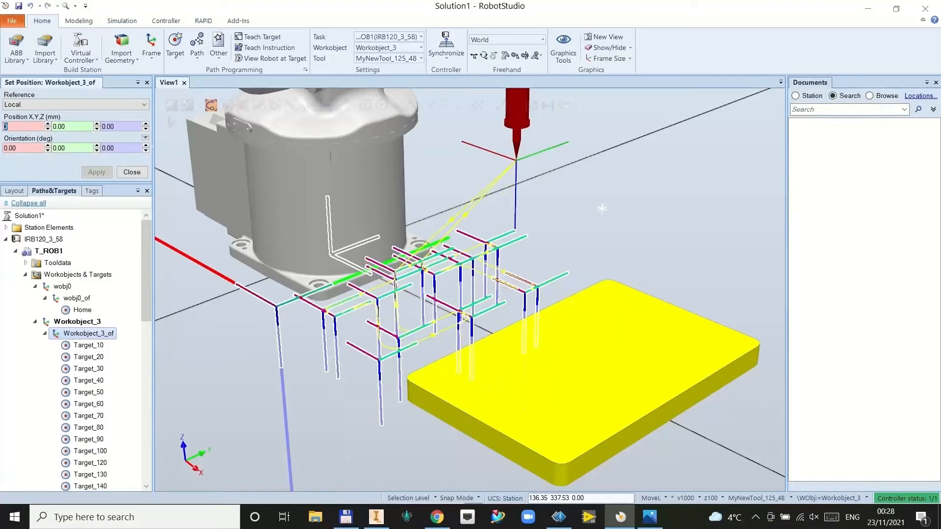
key("Return")
left_click(132, 172)
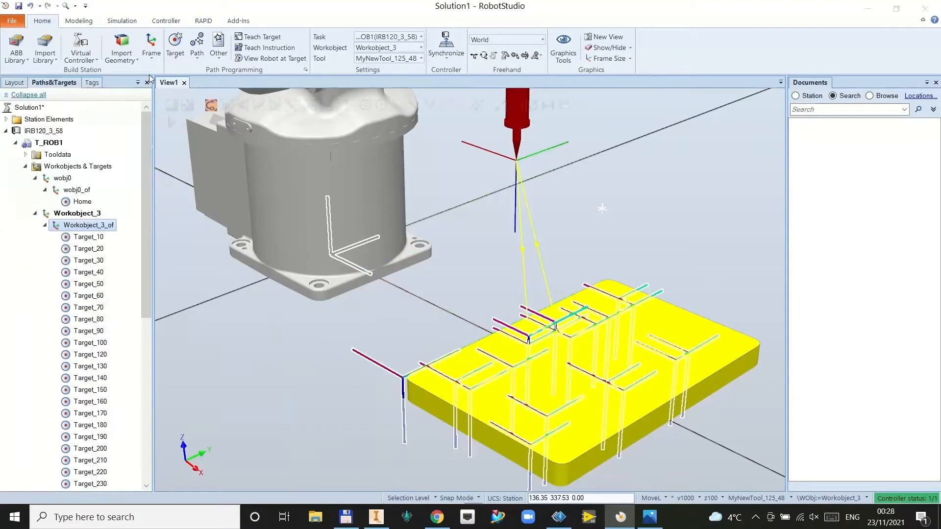
- Move the robot along Path_10 at the plate's shifted position
left_click(35, 213)
right_click(80, 237)
right_click(80, 237)
left_click(124, 345)
- Modify the move instructions from Target_10 to Target_230 together so the path runs sharply through each target
left_click(95, 262)
scroll(97, 288, "down", 1)
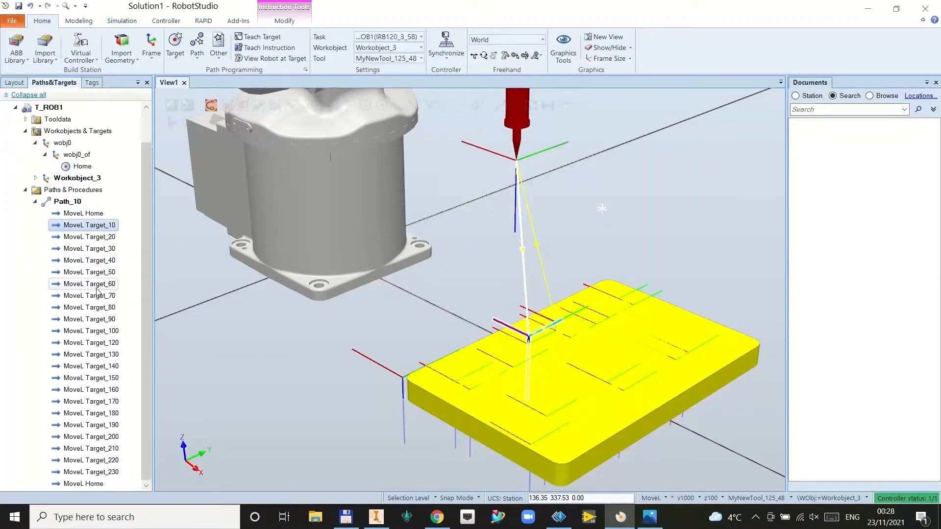
left_click(110, 473, "shift")
right_click(110, 472)
mouse_move(164, 392)
mouse_move(271, 395)
left_click(353, 149)
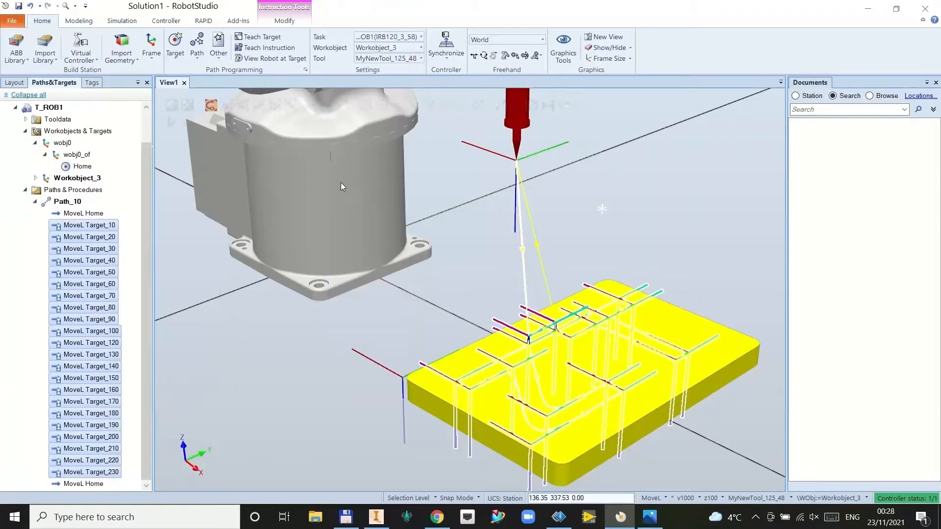
right_click(73, 343)
mouse_move(153, 430)
mouse_move(274, 344)
left_click(318, 148)
- Run the robot along Path_10 to check the modified move instructions
left_click(60, 203)
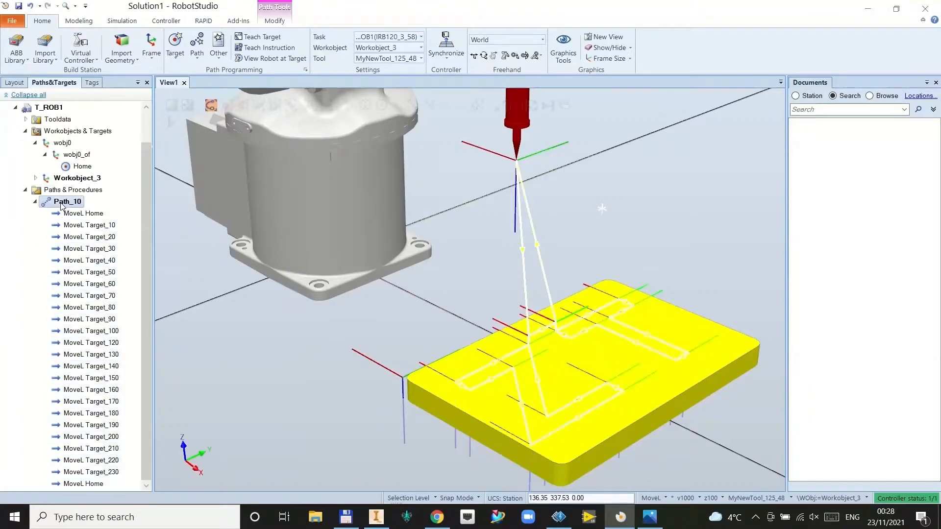
right_click(60, 203)
left_click(134, 346)
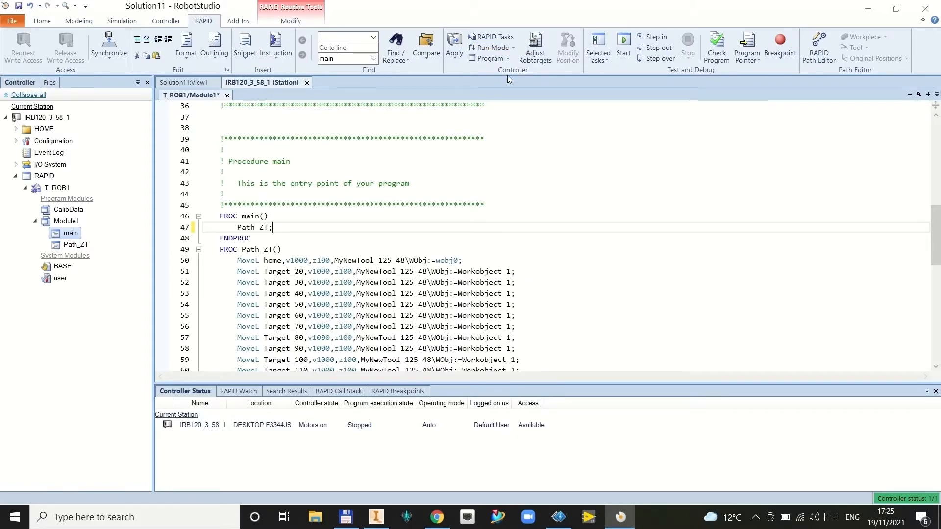
- Start the RAPID program main and watch the robot execute Path_ZT over the plate
left_click(624, 43)
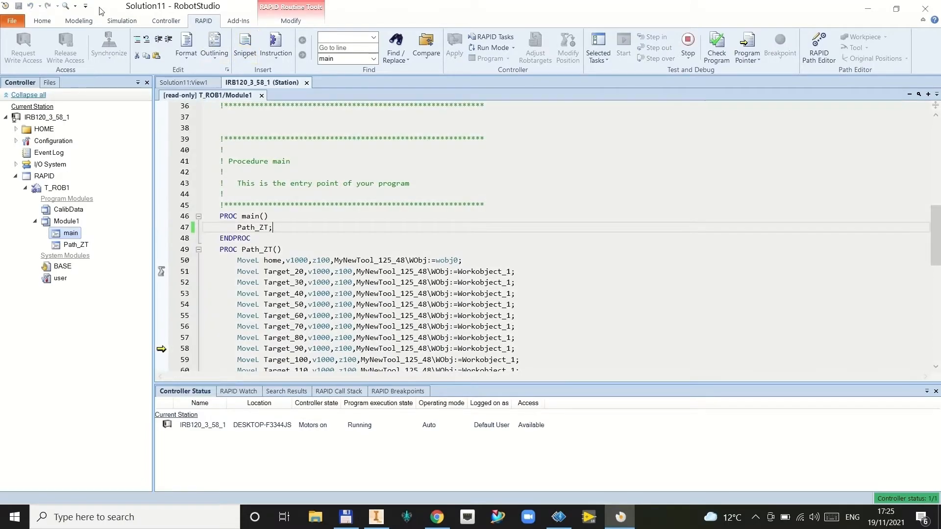
left_click(43, 21)
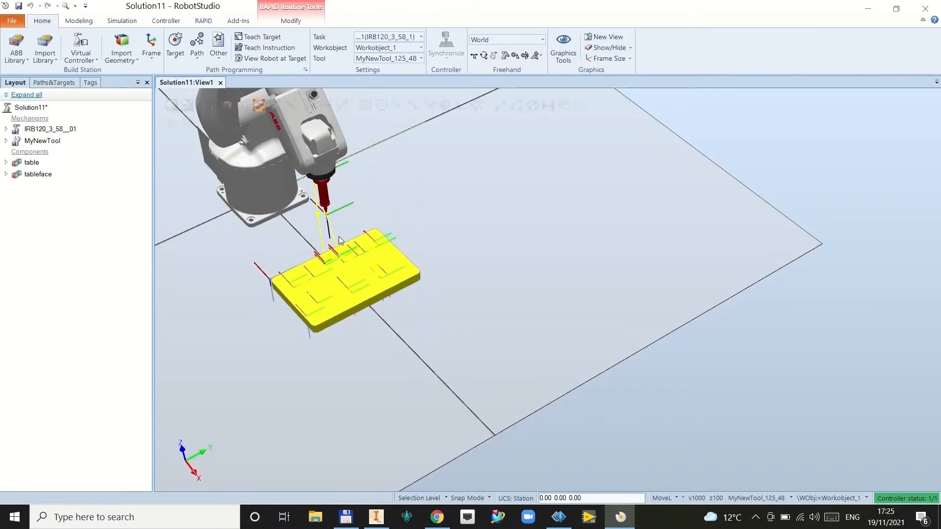
scroll(339, 236, "up", 3)
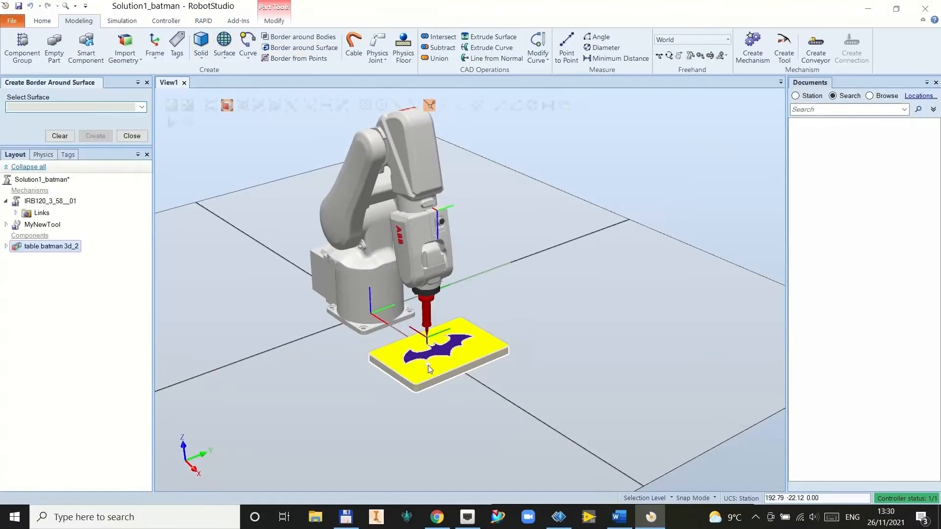
- Create a border around the bat plate's top surface and name the new part "Batman surface"
left_click(427, 365)
scroll(427, 365, "up", 3)
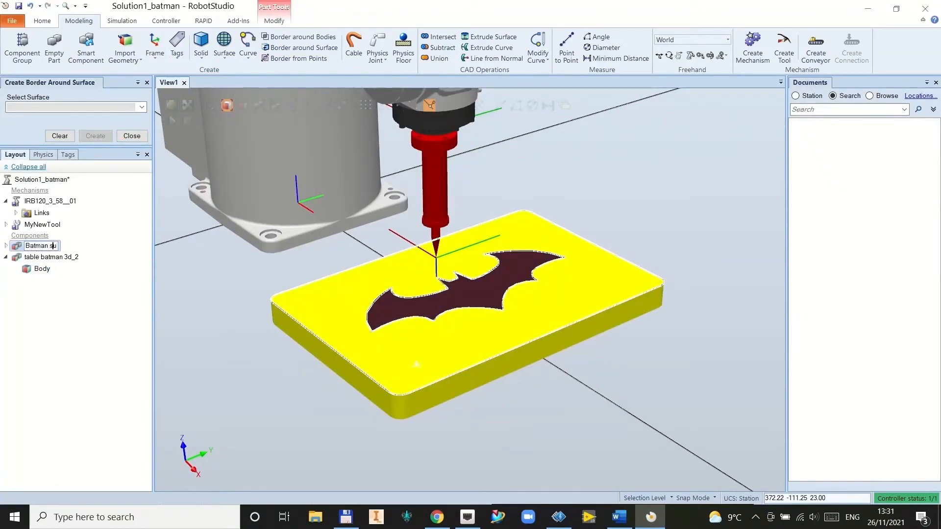
left_click(147, 83)
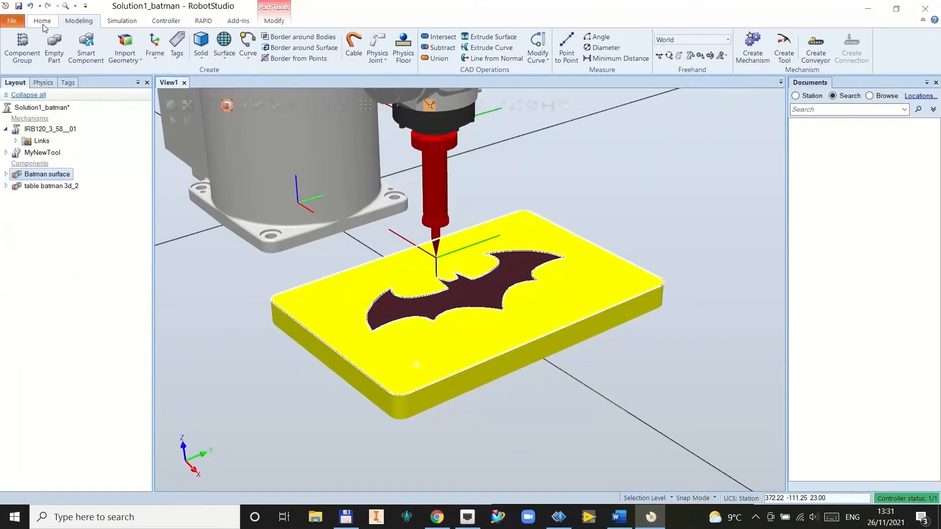
- Create a workobject named Batman_WO with its object frame defined by three points at the plate's corner
left_click(42, 20)
left_click(220, 52)
left_click(262, 73)
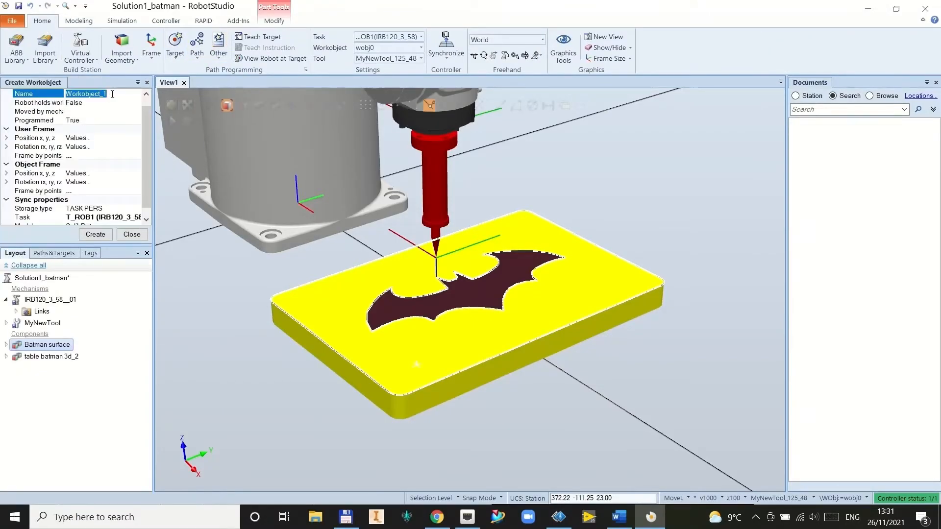
left_click(135, 190)
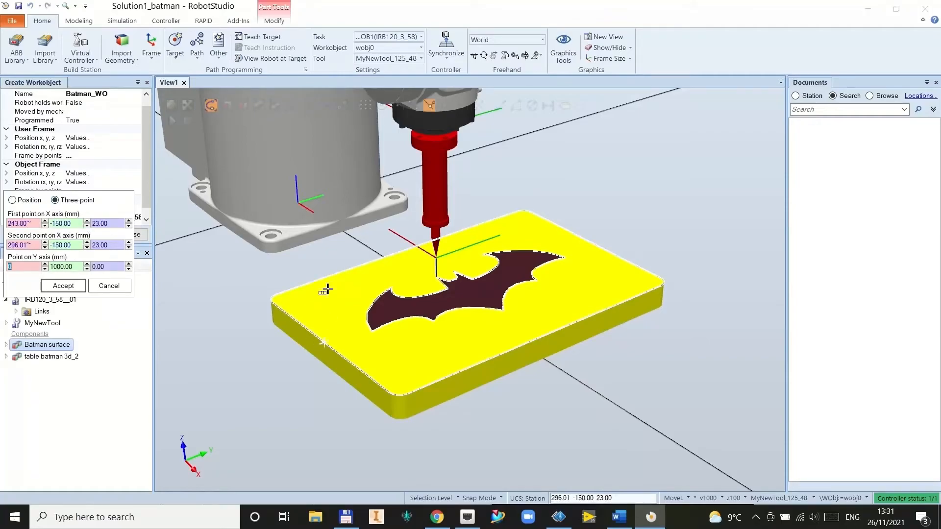
left_click(62, 286)
left_click(112, 234)
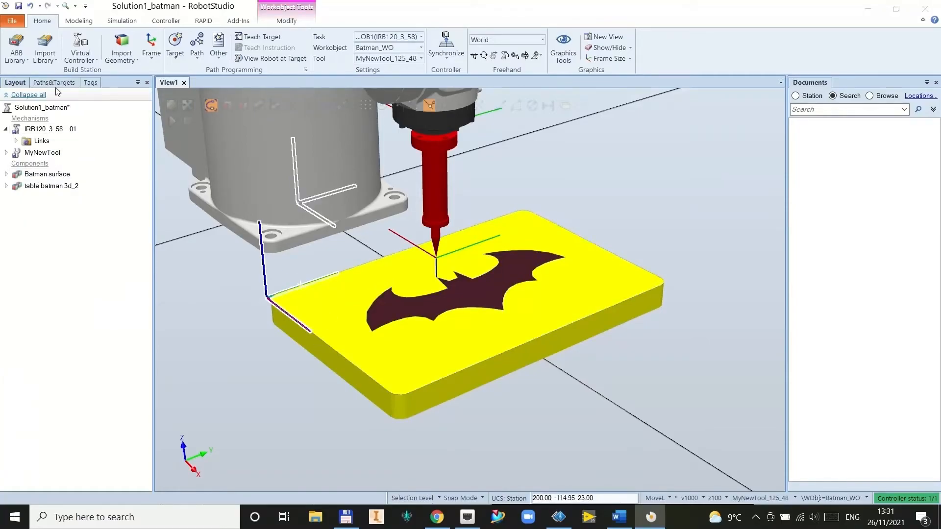
- Rotate the Batman_WO_of frame 180 degrees about its local Y axis so Z points down into the plate
right_click(73, 191)
left_click(113, 292)
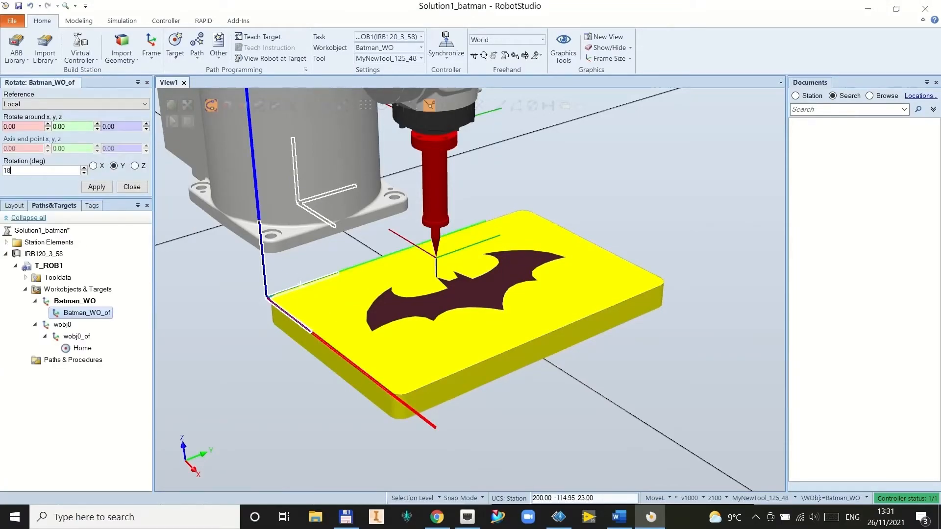
left_click(132, 187)
- Begin an AutoPath and pick the bat outline's edges from the head around the near wing and along the lower side
left_click(197, 51)
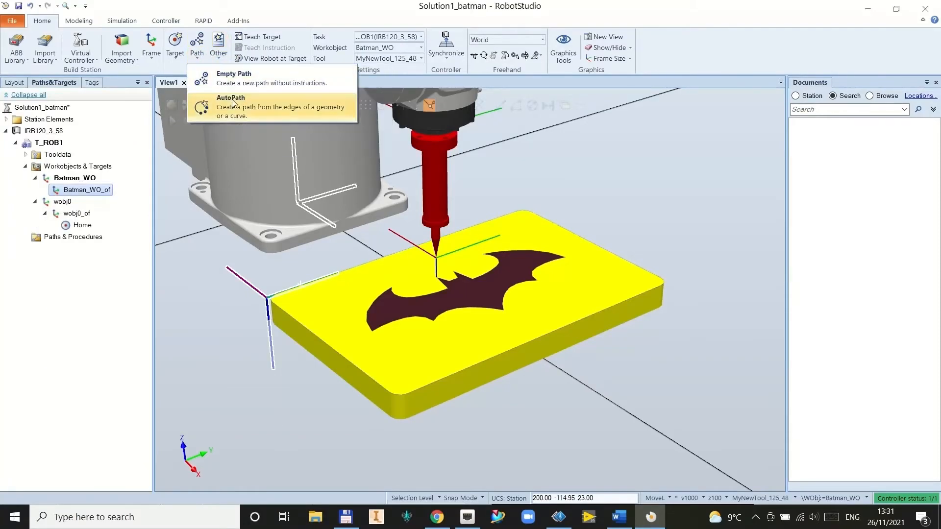
left_click(231, 100)
scroll(468, 282, "up", 5)
left_click(421, 268)
left_click(419, 281)
left_click(413, 297)
left_click(300, 315)
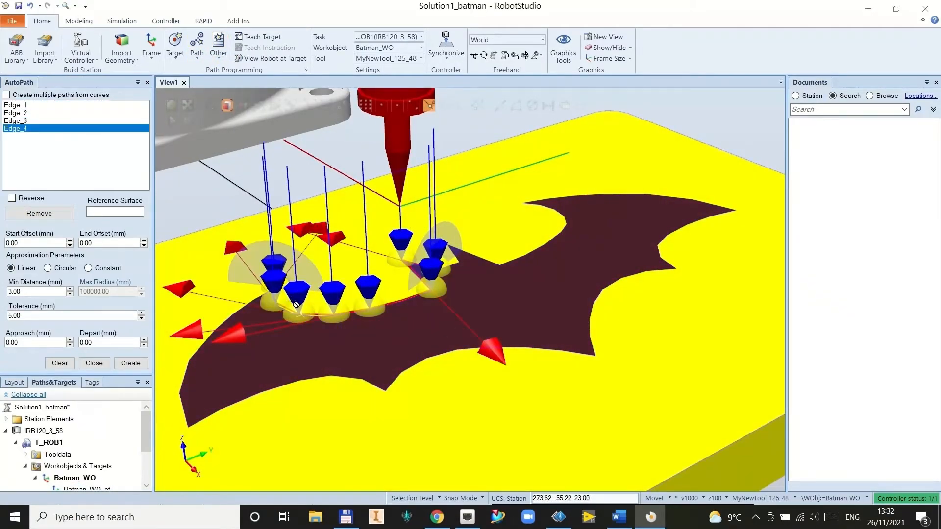
left_click(238, 311)
left_click(188, 365)
left_click(215, 413)
left_click(361, 380)
left_click(399, 376)
left_click(527, 348)
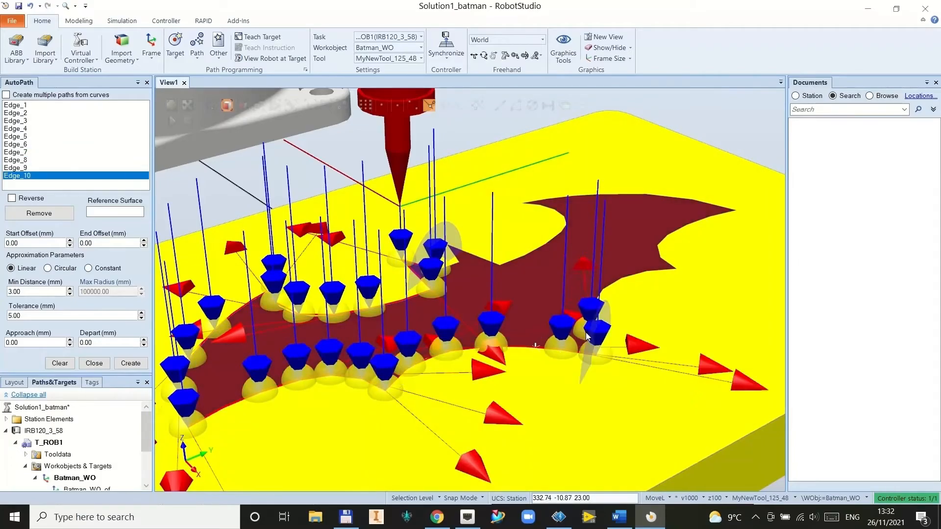
- Add the remaining edges around the far wing back to the head, and create the path from the closed outline
left_click(591, 318)
left_click(610, 284)
left_click(664, 256)
left_click(695, 201)
left_click(617, 196)
left_click(531, 259)
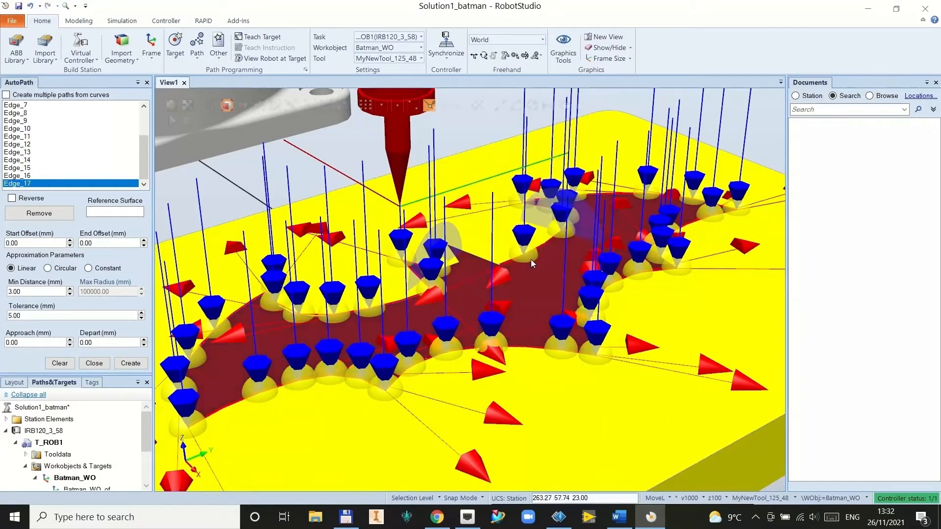
left_click(455, 253)
left_click(424, 269)
left_click(130, 363)
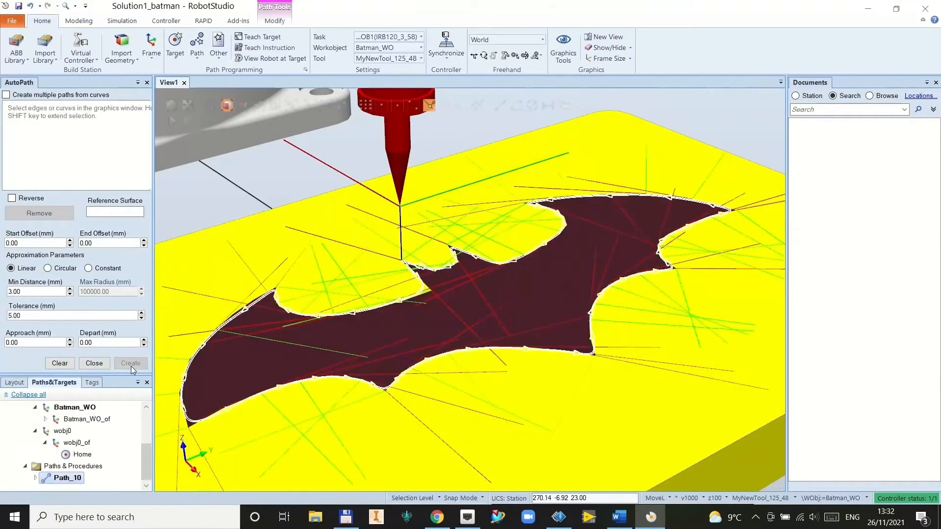
- Copy the Home target's orientation and apply it to all targets from Target_10 to Target_450
left_click(94, 363)
right_click(69, 228)
left_click(112, 306)
left_click(46, 190)
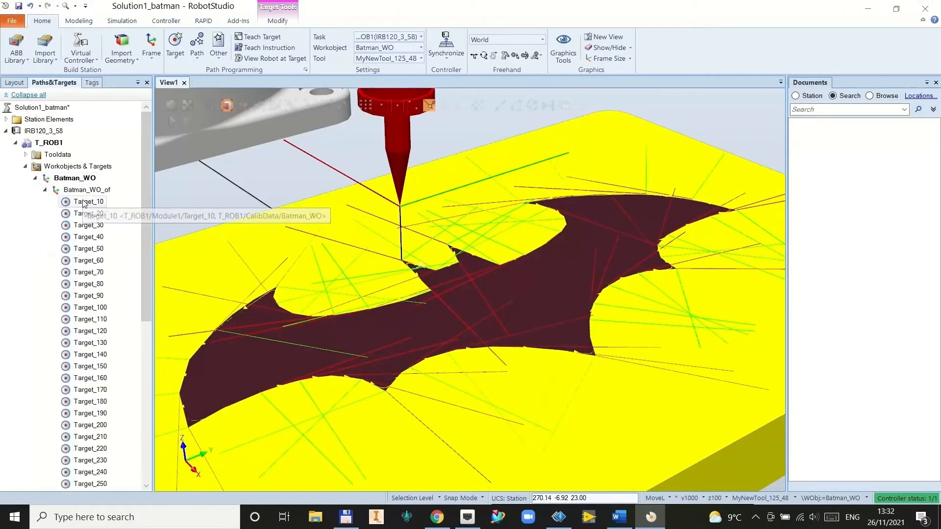
left_click(84, 203)
scroll(83, 203, "down", 9)
left_click(83, 423, "shift")
right_click(90, 424)
left_click(164, 240)
- Add the Home target to Path_10 as its first and last move instruction
left_click(35, 484)
scroll(90, 375, "down", 11)
scroll(90, 375, "up", 5)
left_click_drag(82, 249, 90, 488)
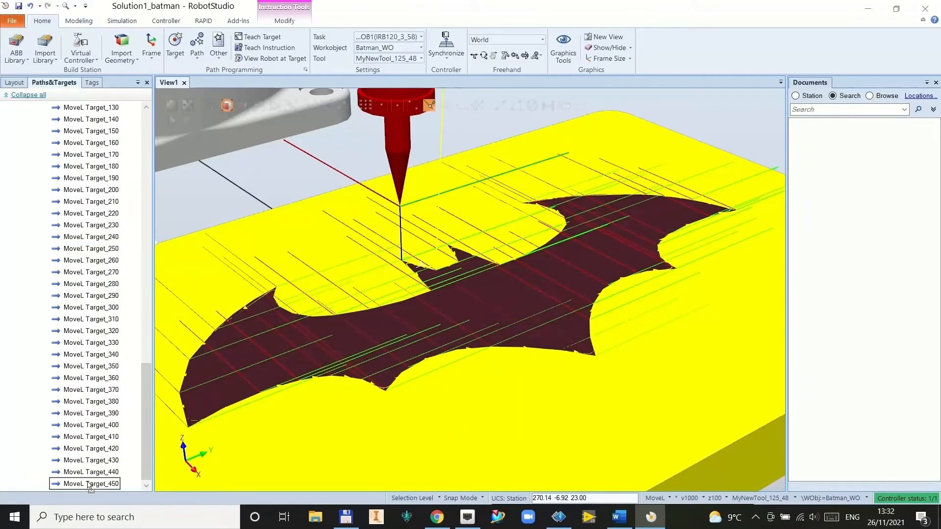
left_click_drag(143, 447, 143, 196)
- Duplicate Target_450 within Batman_WO_of and rename the copy Target_450_offset
right_click(96, 204)
left_click(87, 191)
scroll(88, 366, "down", 10)
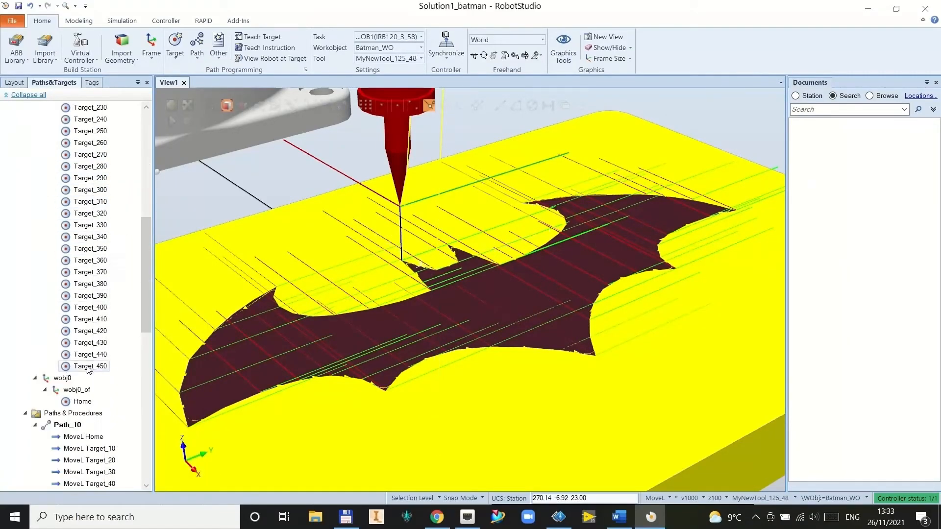
left_click(87, 366)
scroll(81, 260, "up", 10)
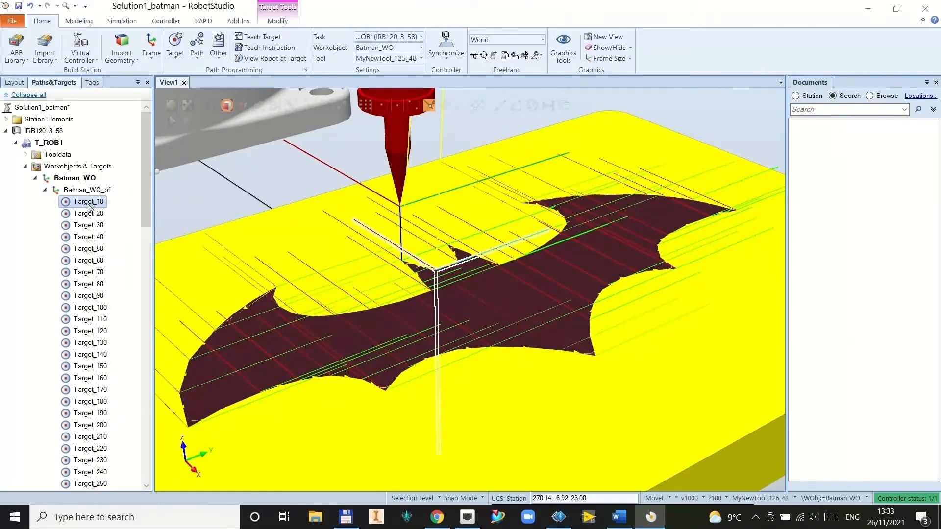
scroll(90, 206, "down", 10)
right_click(101, 260)
mouse_move(102, 263)
left_click(144, 295)
right_click(101, 260)
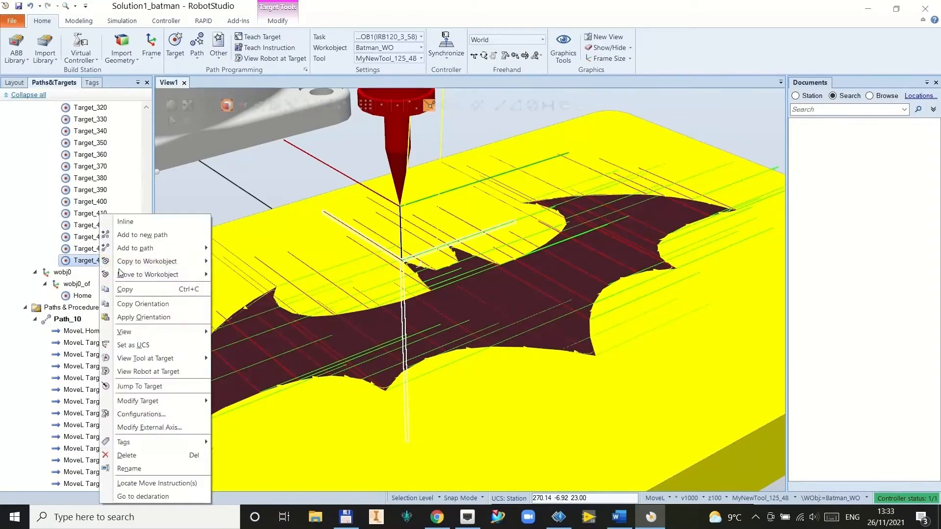
left_click(139, 294)
key("ctrl+v")
double_click(114, 273)
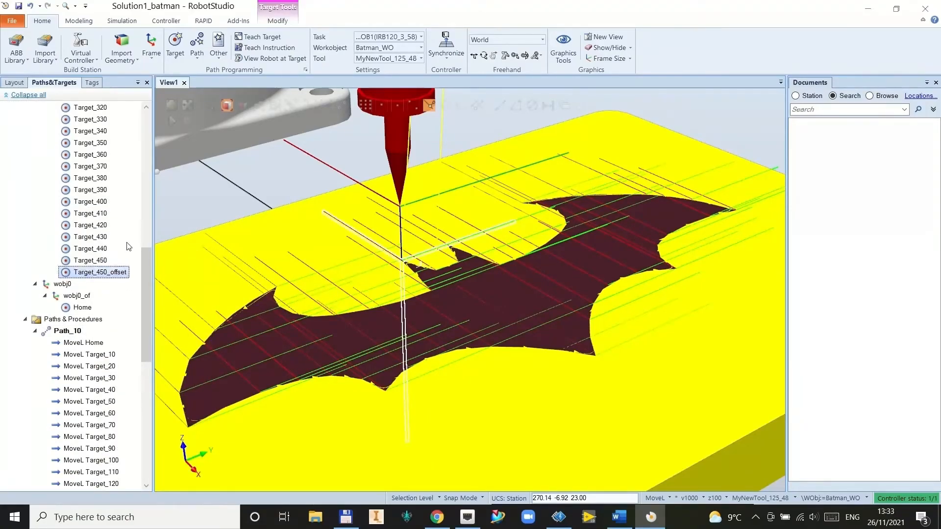
- Raise Target_450_offset above the plate in its local frame and add it to Path_10 after Target_450
right_click(119, 272)
mouse_move(182, 401)
left_click(260, 400)
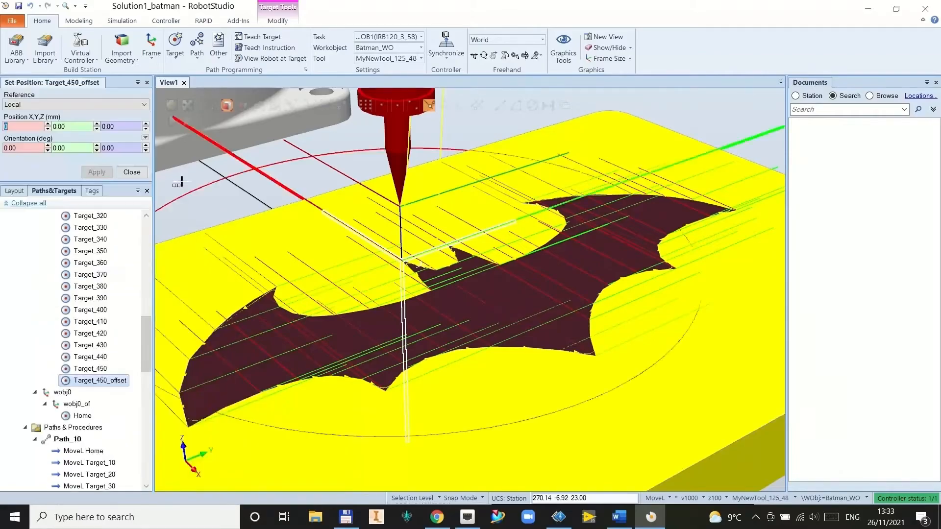
left_click(96, 172)
left_click_drag(90, 333, 90, 494)
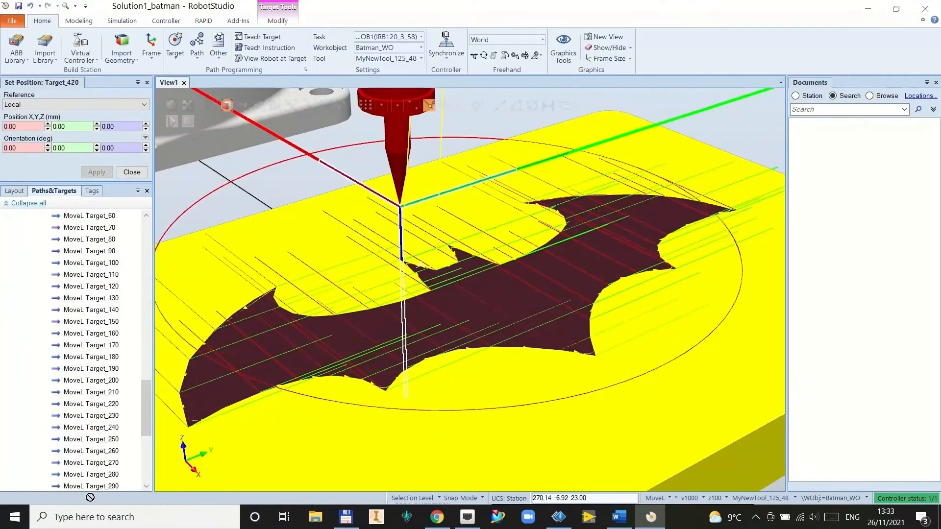
- Create an approach point by copying Target_10, raising the copy above the plate, and placing it between Home and Target_10 in Path_10
scroll(106, 469, "up", 15)
left_click(98, 312)
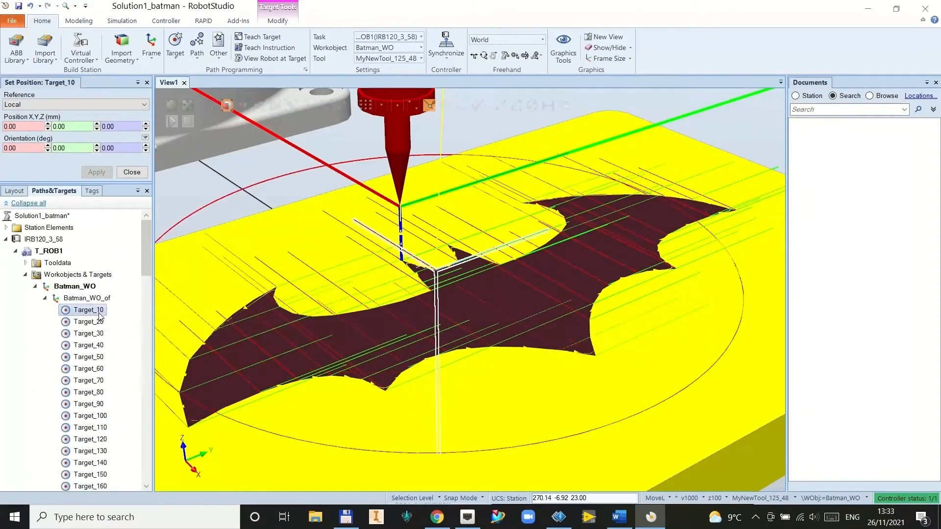
right_click(92, 311)
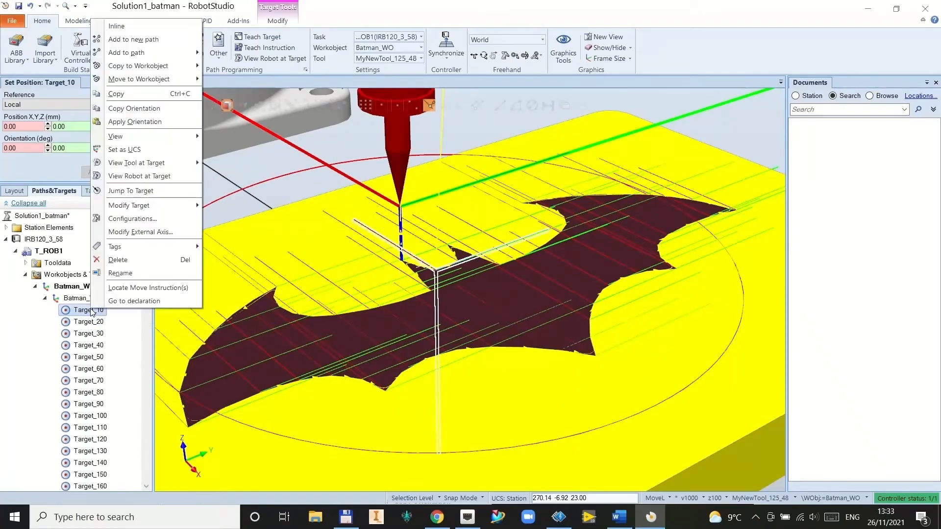
left_click(77, 315)
right_click(109, 322)
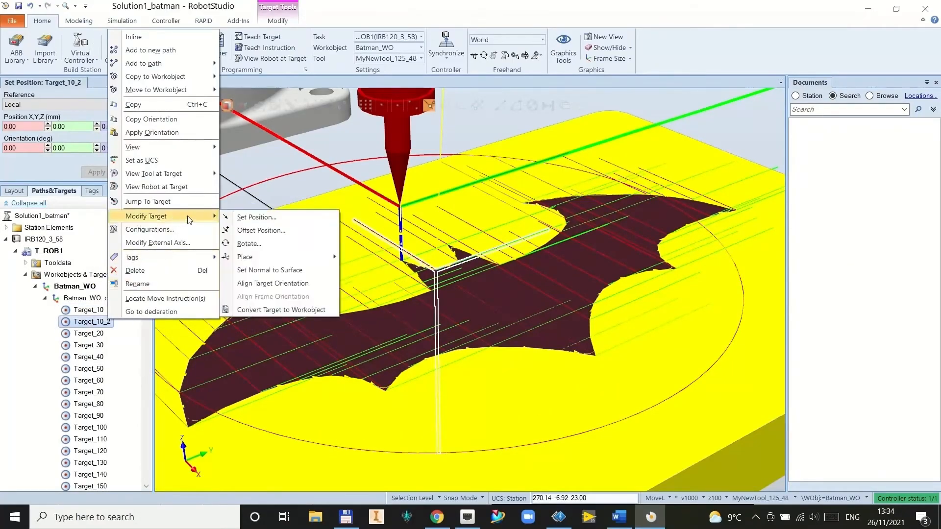
left_click(257, 216)
left_click(132, 172)
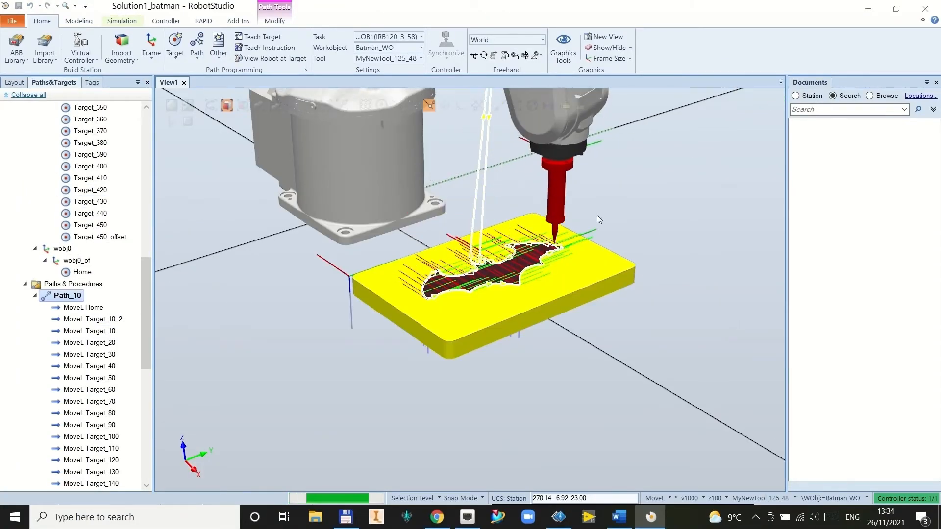
- Watch the robot move along Path_10 to check the approach, the bat outline and the departure
scroll(509, 254, "up", 5)
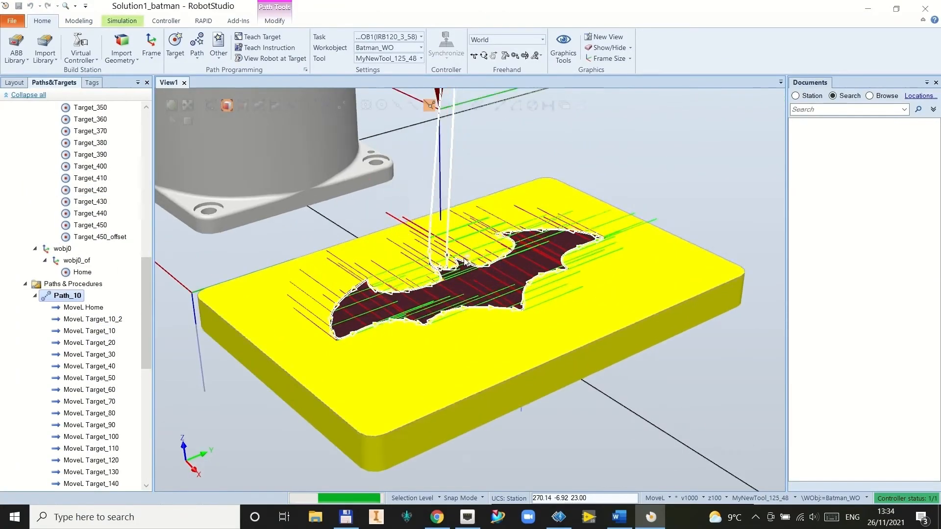
scroll(287, 293, "down", 2)
scroll(171, 311, "up", 2)
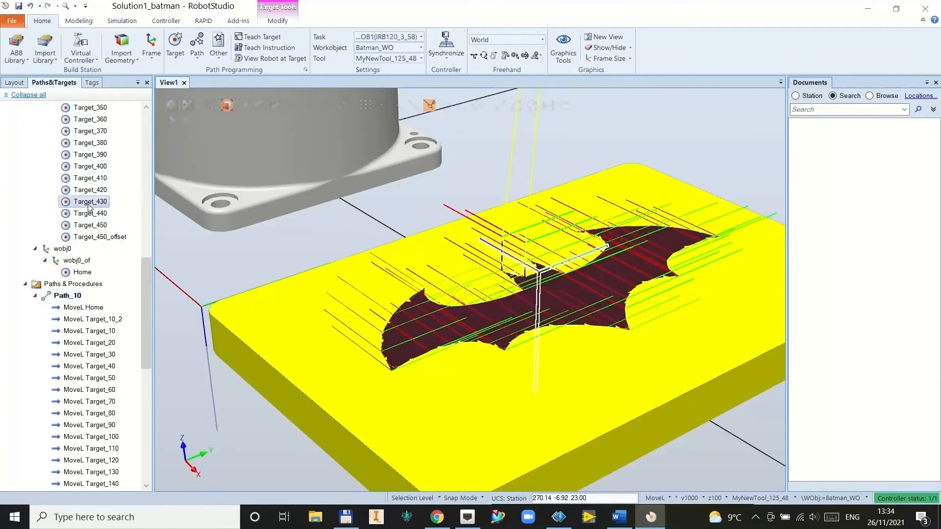
scroll(88, 208, "down", 3)
- Set the speed to v200 for all Path_10 move instructions from Target_10_2 to Target_450_offset
left_click(88, 203)
scroll(88, 211, "down", 8)
left_click(90, 484, "shift")
scroll(90, 325, "up", 11)
left_click(87, 308)
left_click(98, 320, "shift")
right_click(99, 322)
left_click(101, 321)
scroll(101, 323, "down", 11)
left_click(96, 471, "shift")
right_click(96, 396)
mouse_move(174, 322)
mouse_move(261, 318)
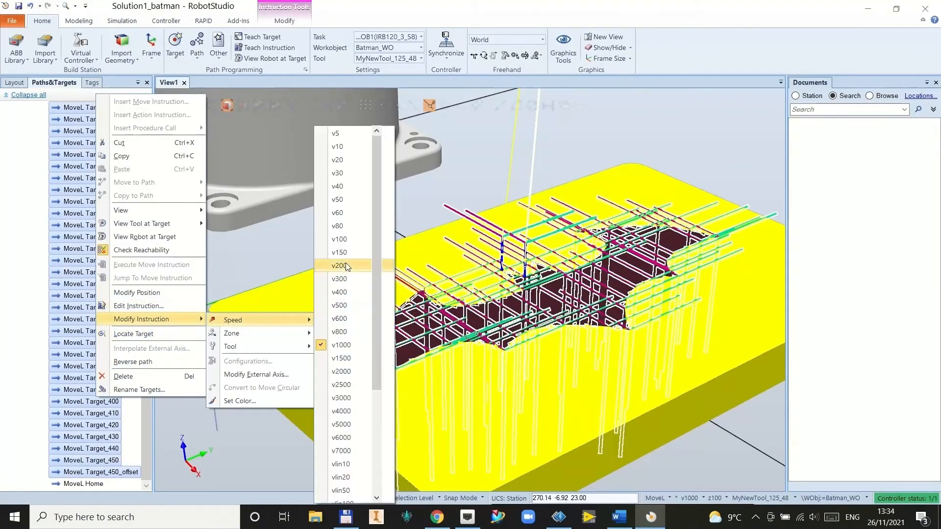
left_click(346, 266)
- Shift the Batman_WO_of frame 300 mm along its local Z axis so its targets lie above the plate
scroll(292, 231, "down", 5)
scroll(51, 190, "up", 15)
scroll(50, 191, "up", 5)
right_click(75, 189)
left_click(142, 287)
left_click(125, 127)
type("00")
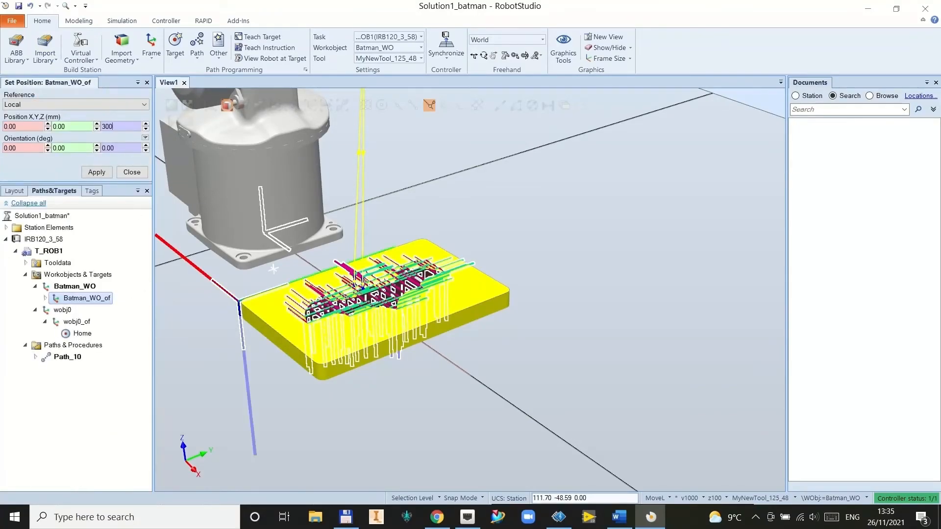
left_click(97, 172)
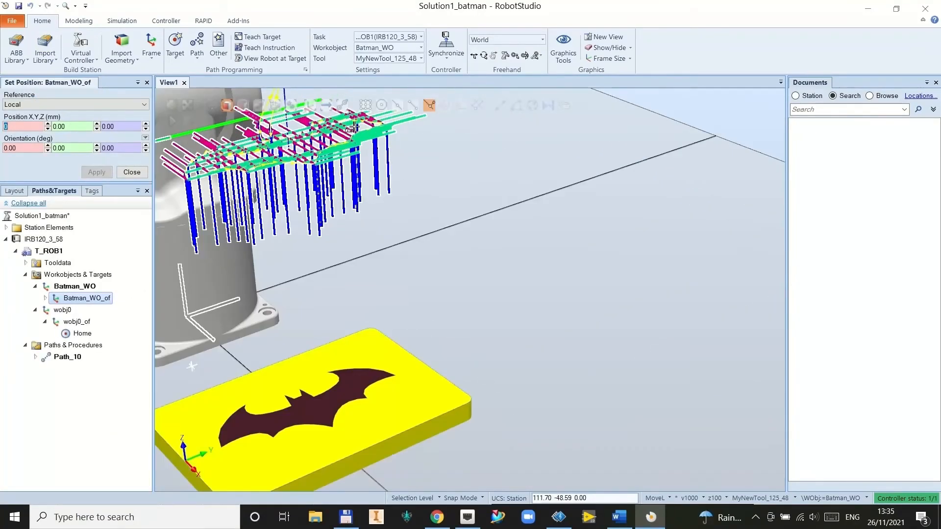
- Rotate the Batman_WO_of frame 20 degrees about its local Y axis and move the robot along Path_10
right_click(82, 295)
left_click(126, 414)
left_click(35, 170)
type("20")
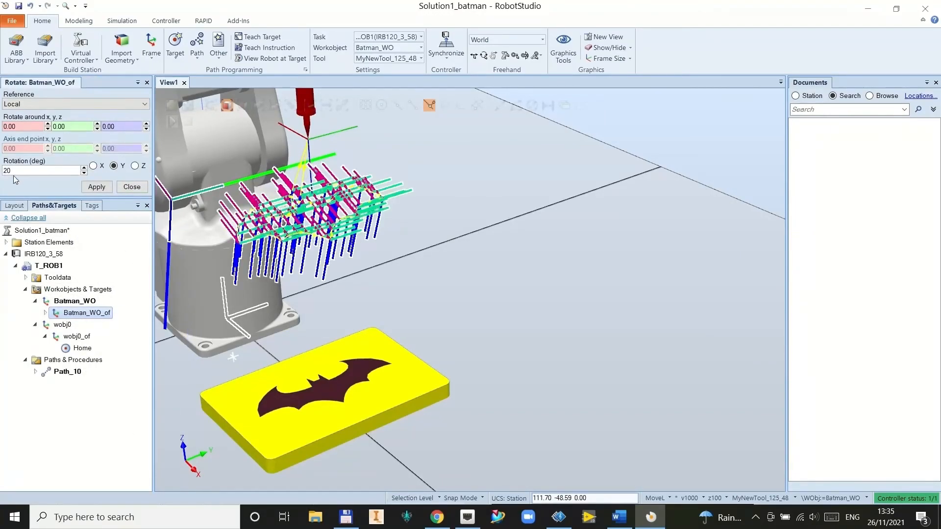
left_click(137, 191)
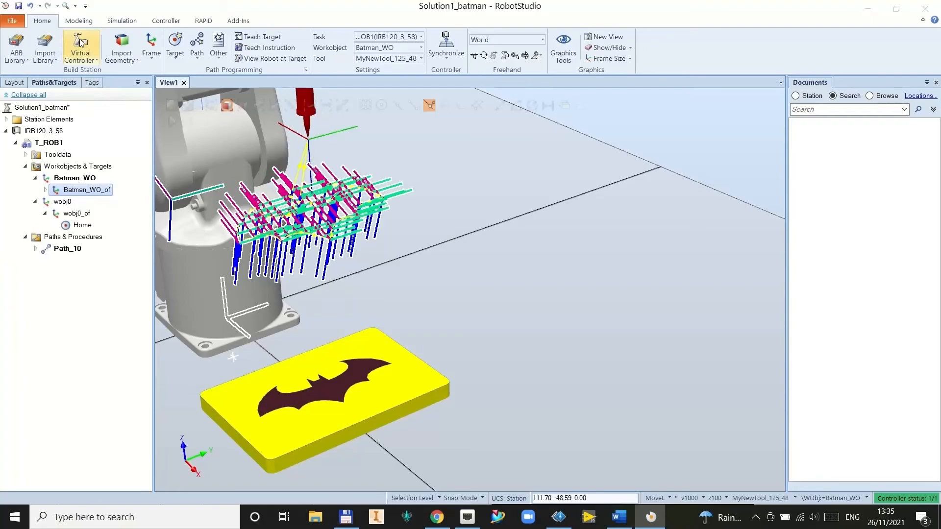
right_click(45, 249)
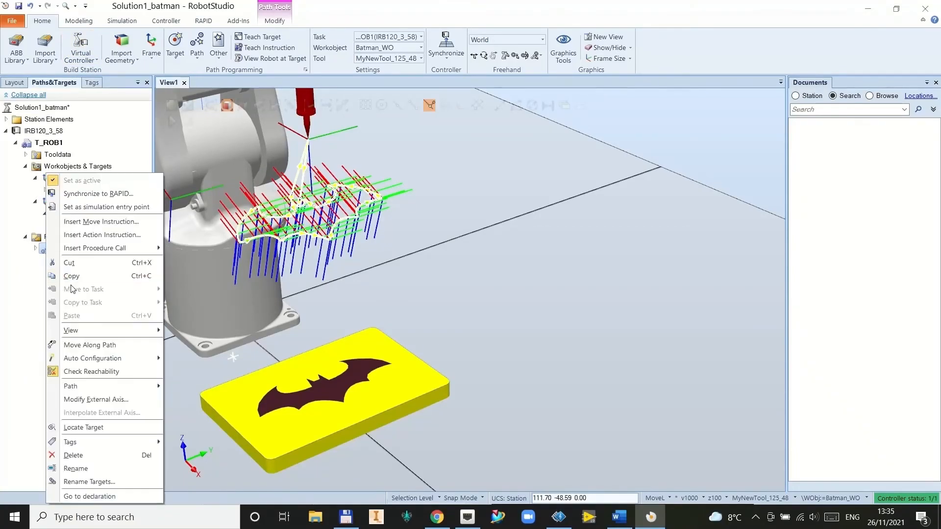
left_click(89, 345)
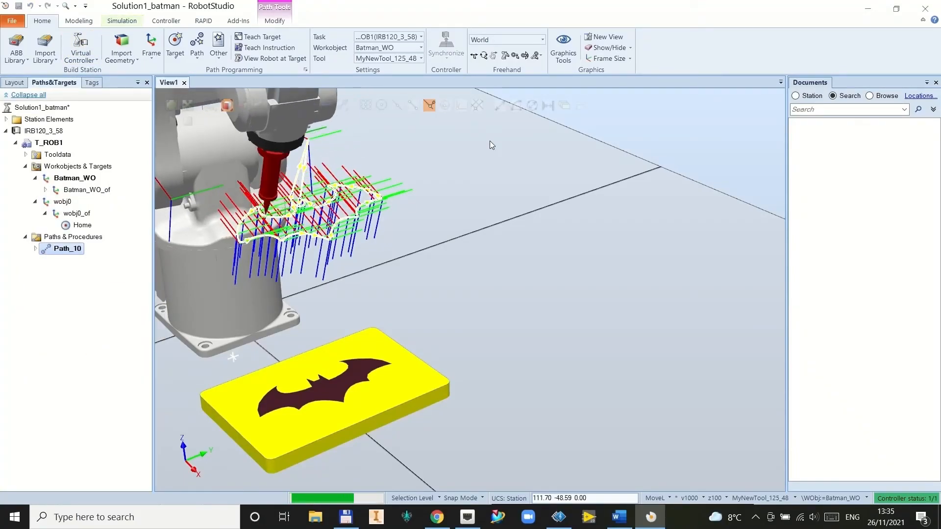